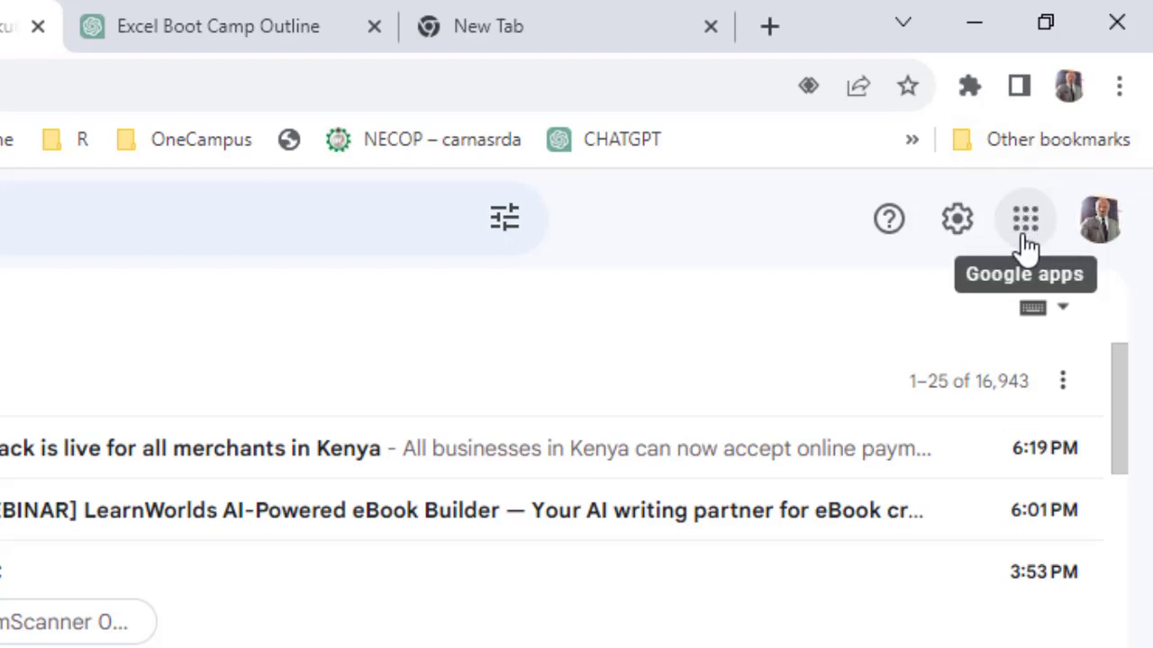
Switch from the Gmail inbox to Google Drive through the Google apps list.
left_click(1025, 228)
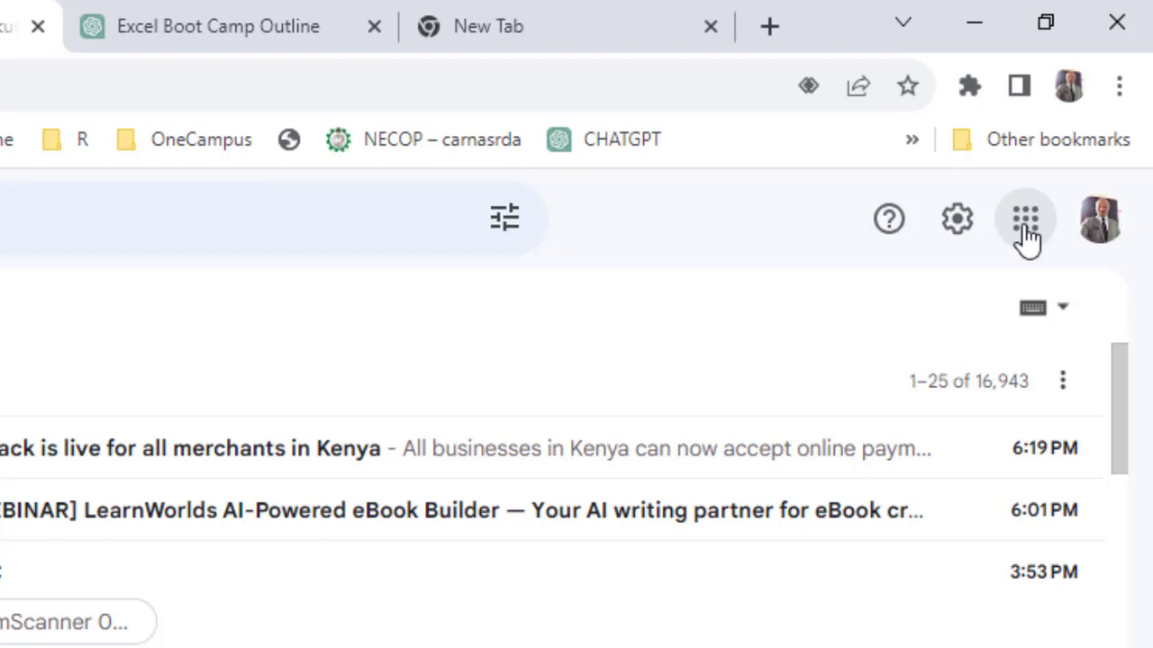
left_click(1025, 221)
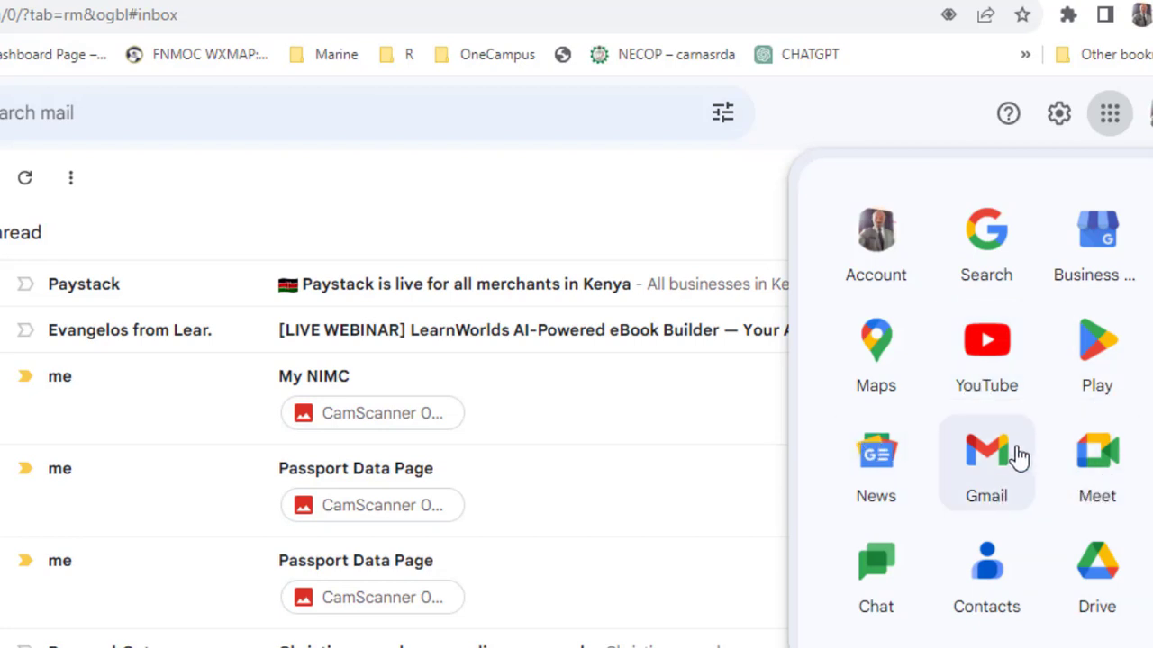
left_click(1093, 585)
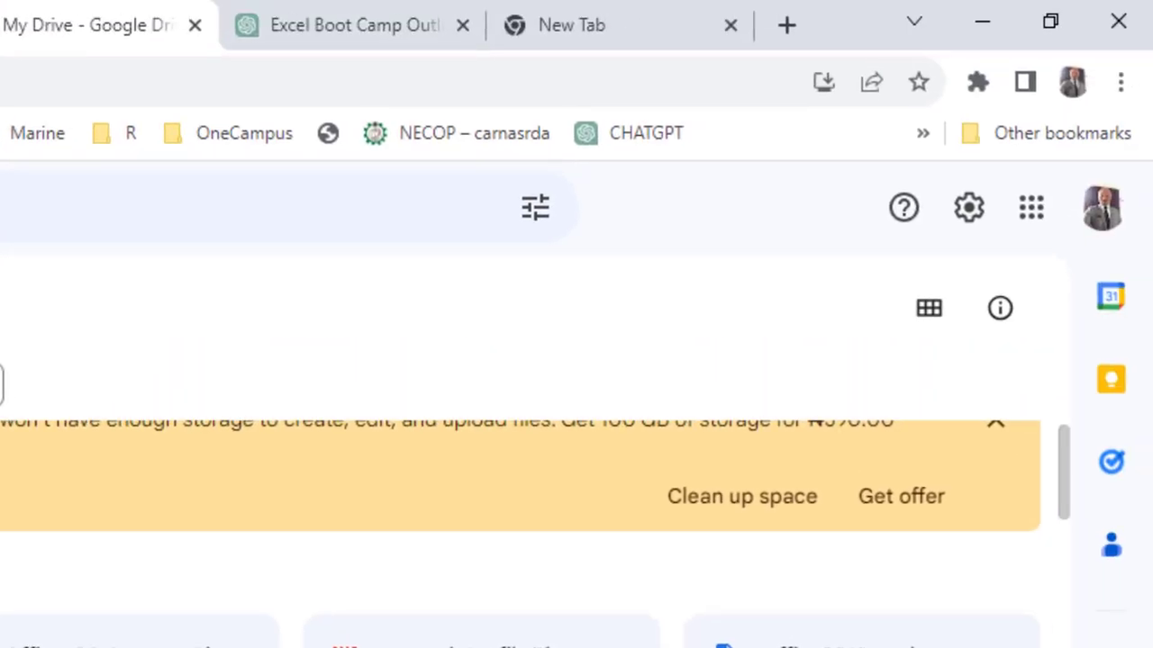
Switch Drive to the first of the other signed-in Google accounts.
left_click(1102, 216)
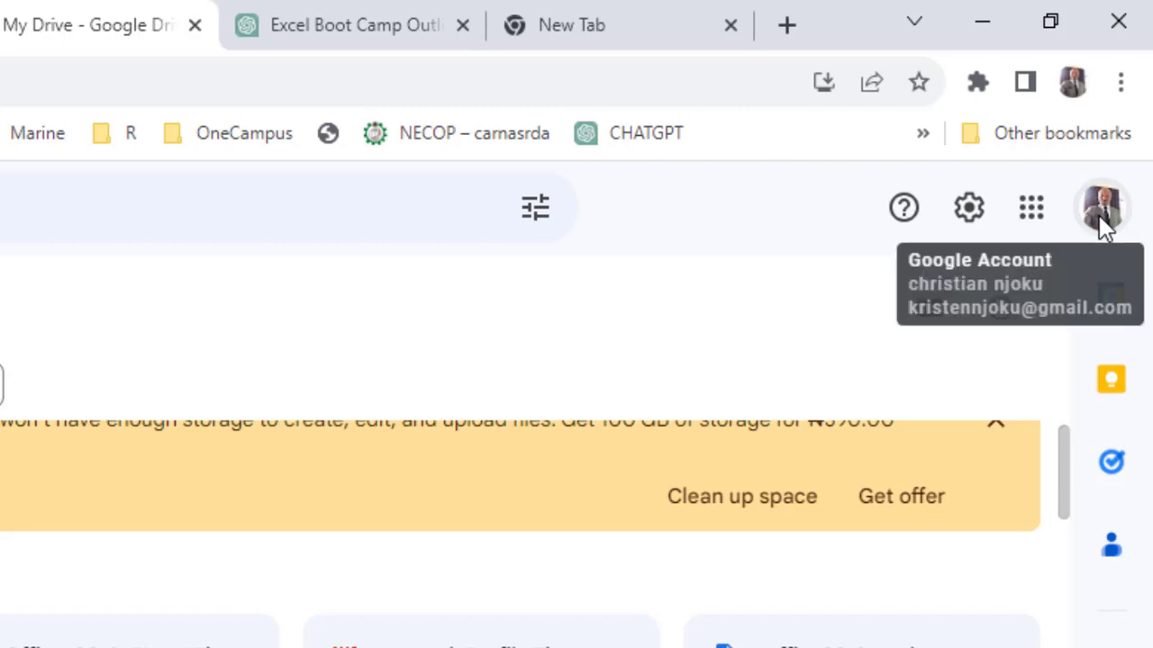
left_click(1105, 216)
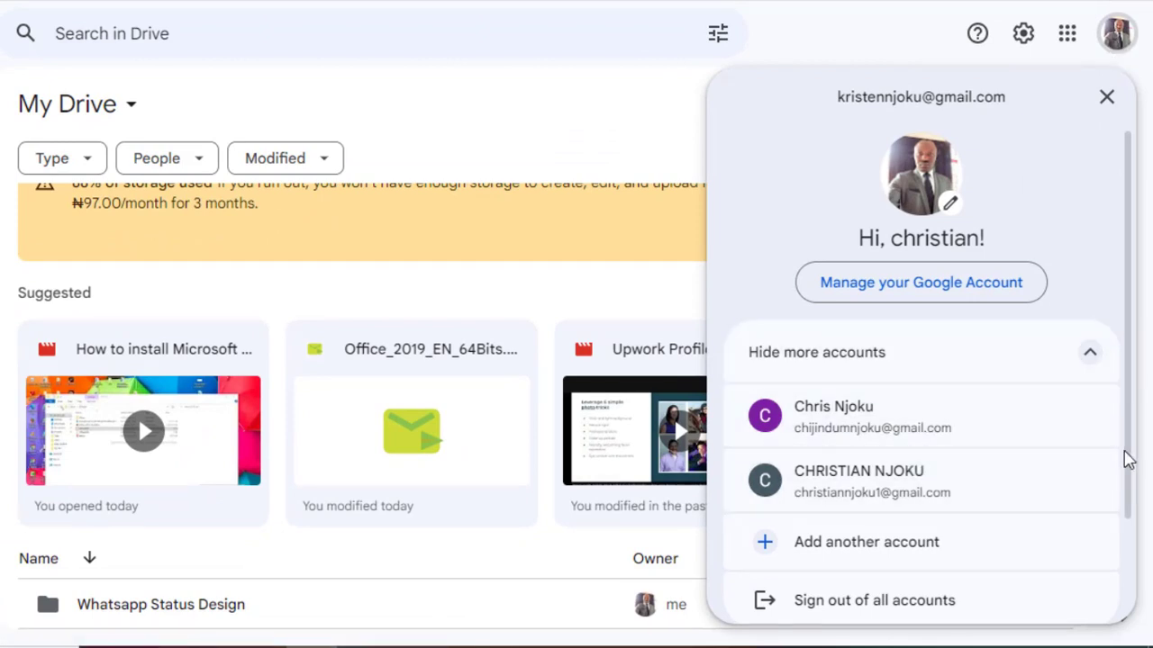
left_click(837, 420)
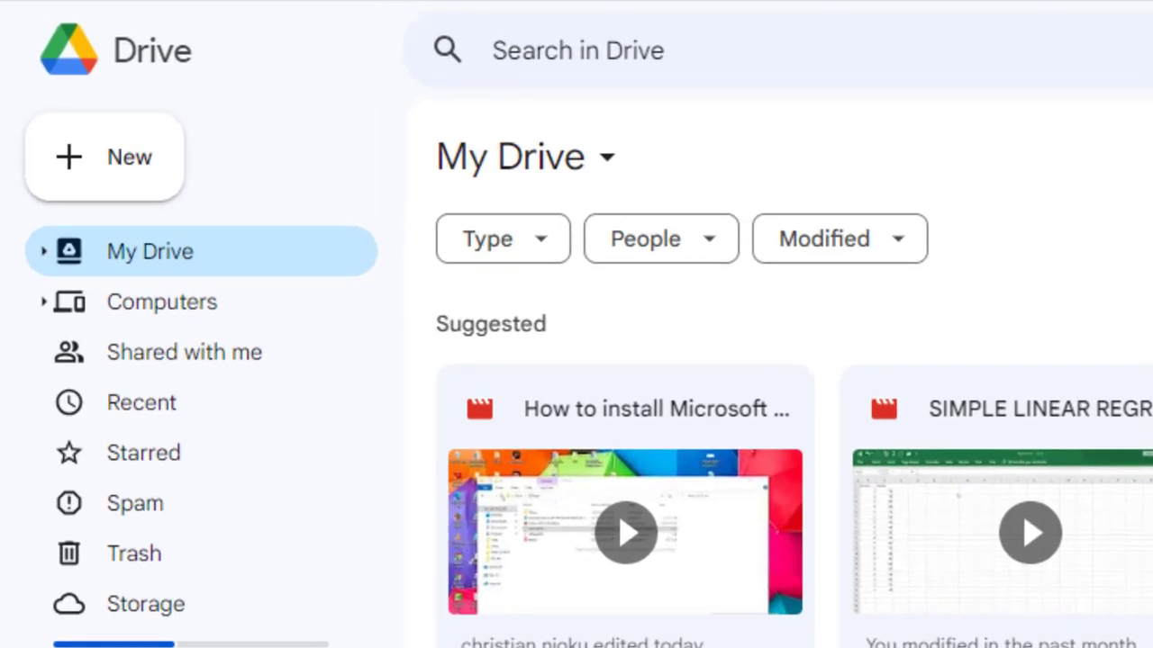
Create a new folder named 9ja in My Drive.
left_click(78, 173)
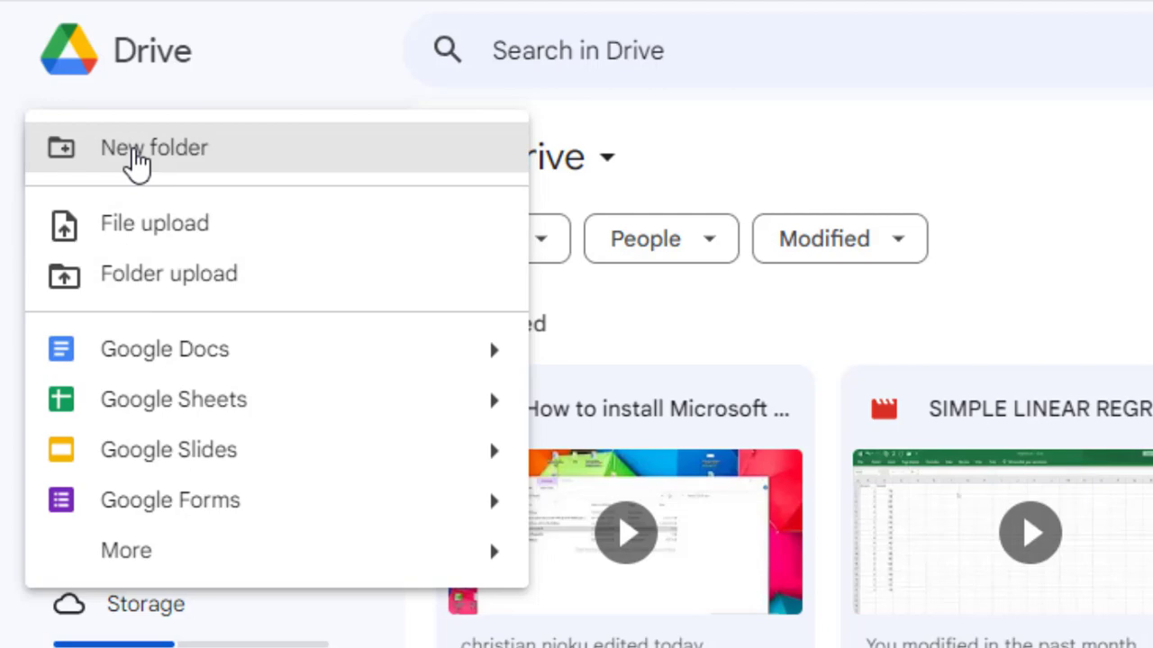
left_click(135, 153)
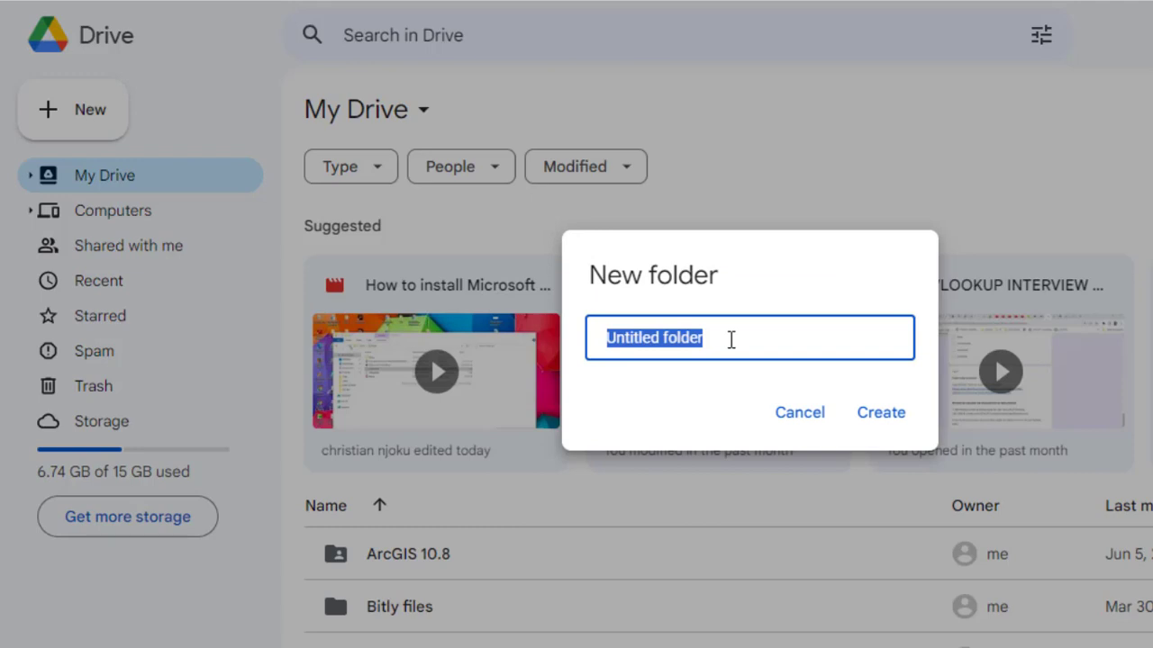
key("BackSpace")
type("(")
key("BackSpace")
type("9ja")
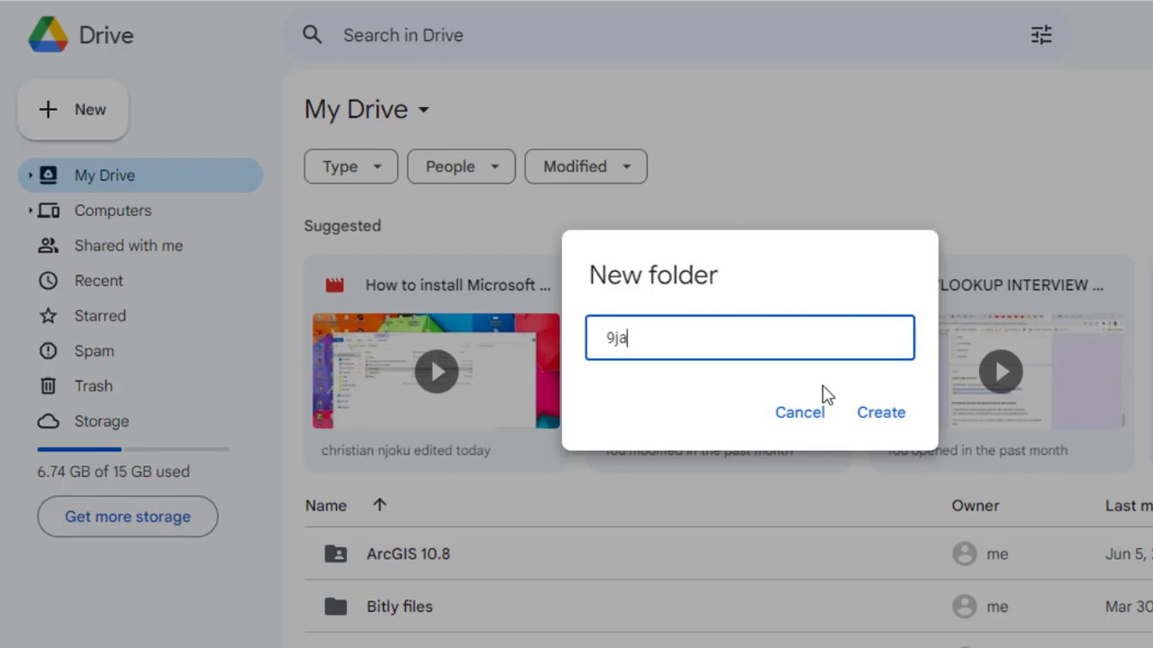
left_click(880, 420)
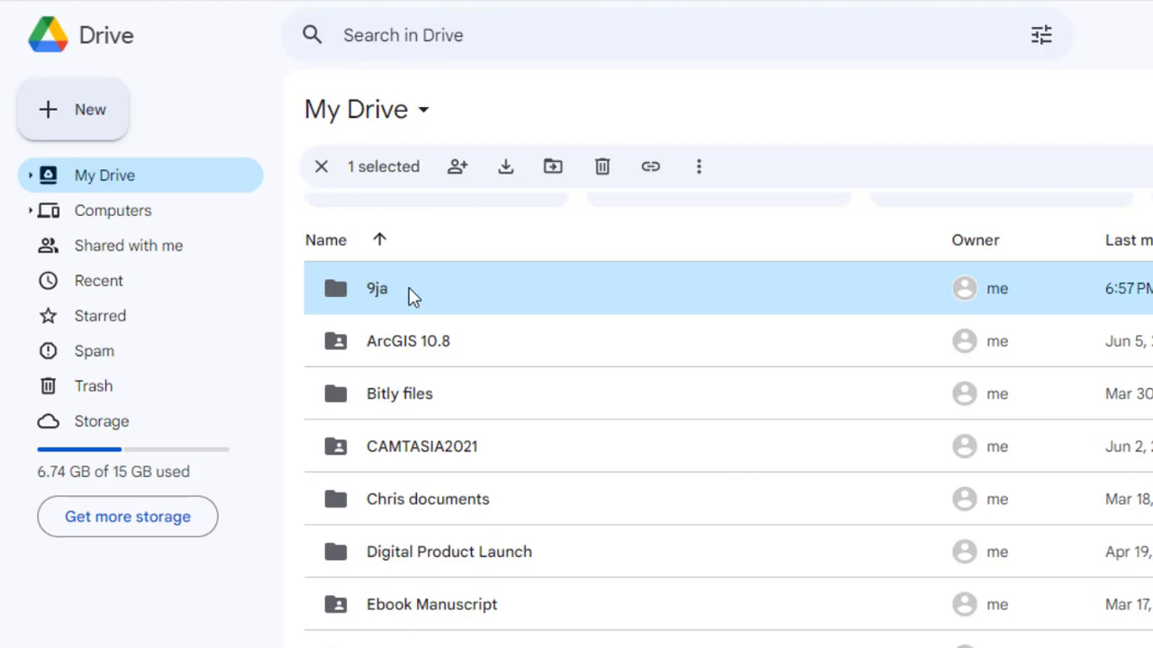
Open the 9ja folder and create a subfolder named Delta in it.
double_click(411, 288)
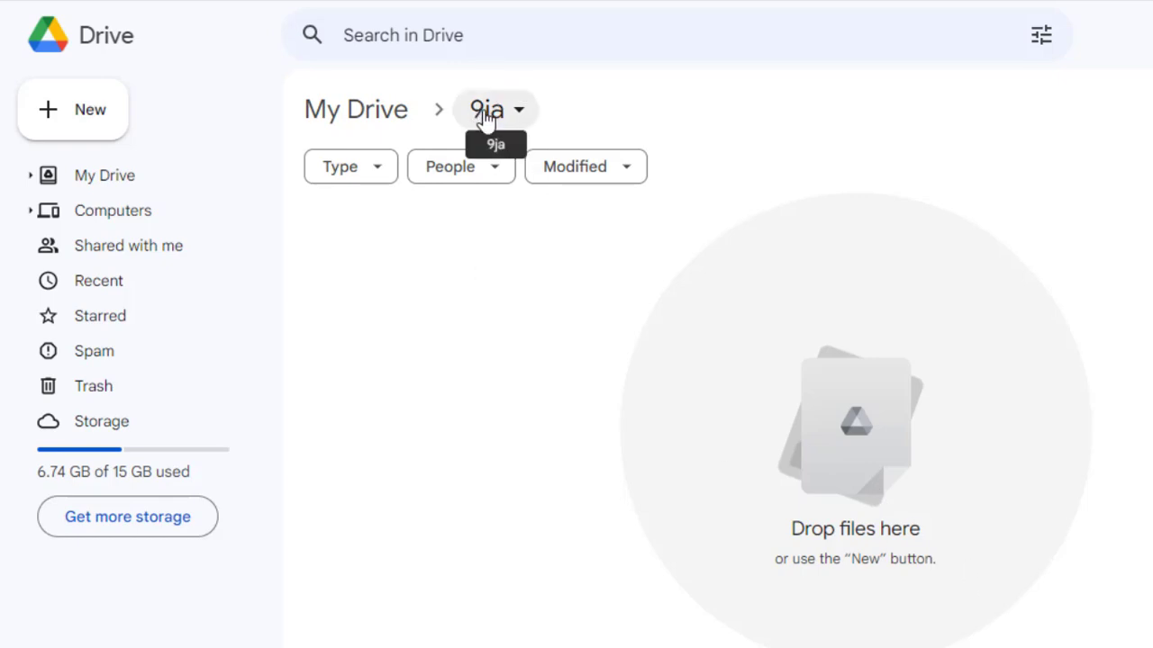
right_click(633, 419)
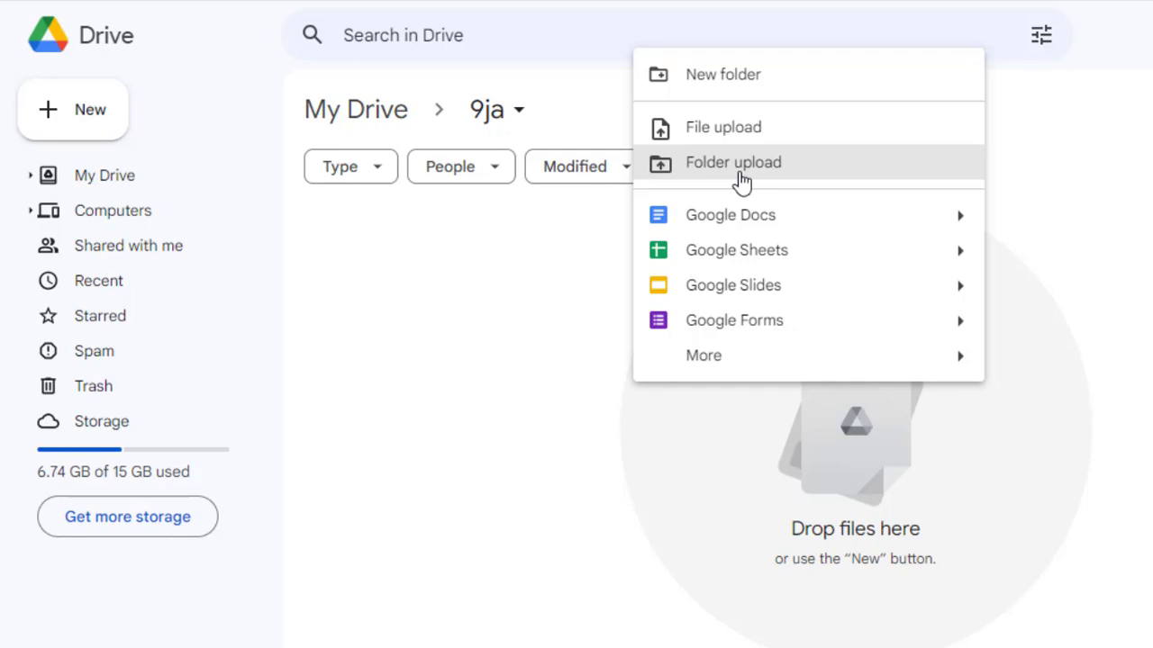
left_click(712, 90)
type("Delta")
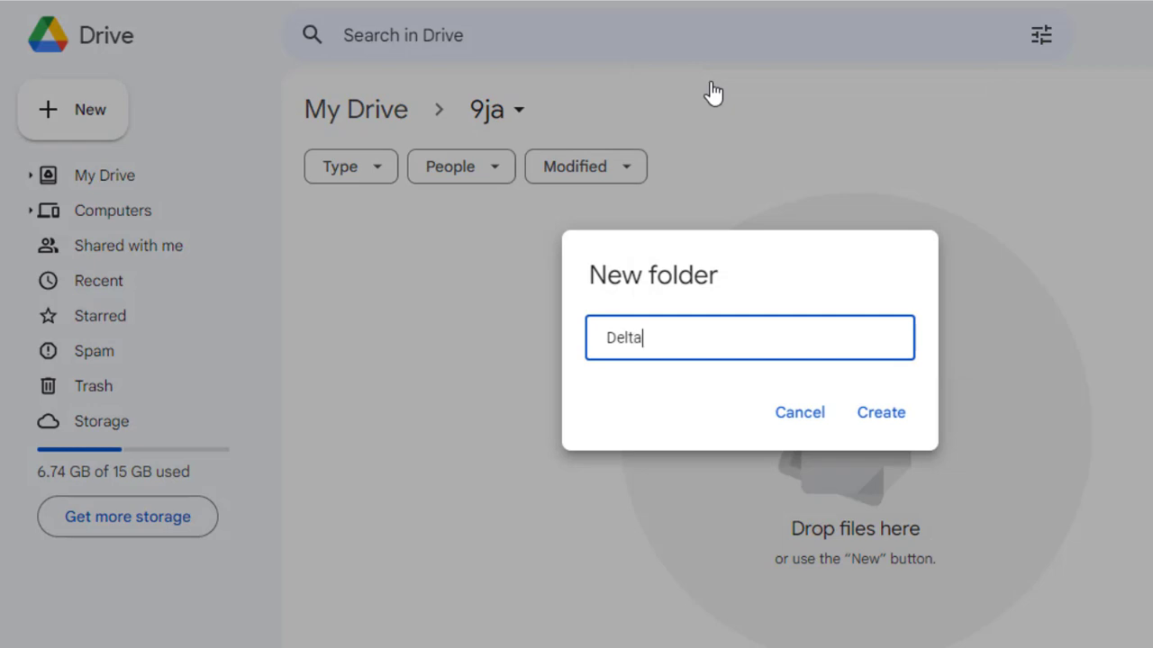
key("Return")
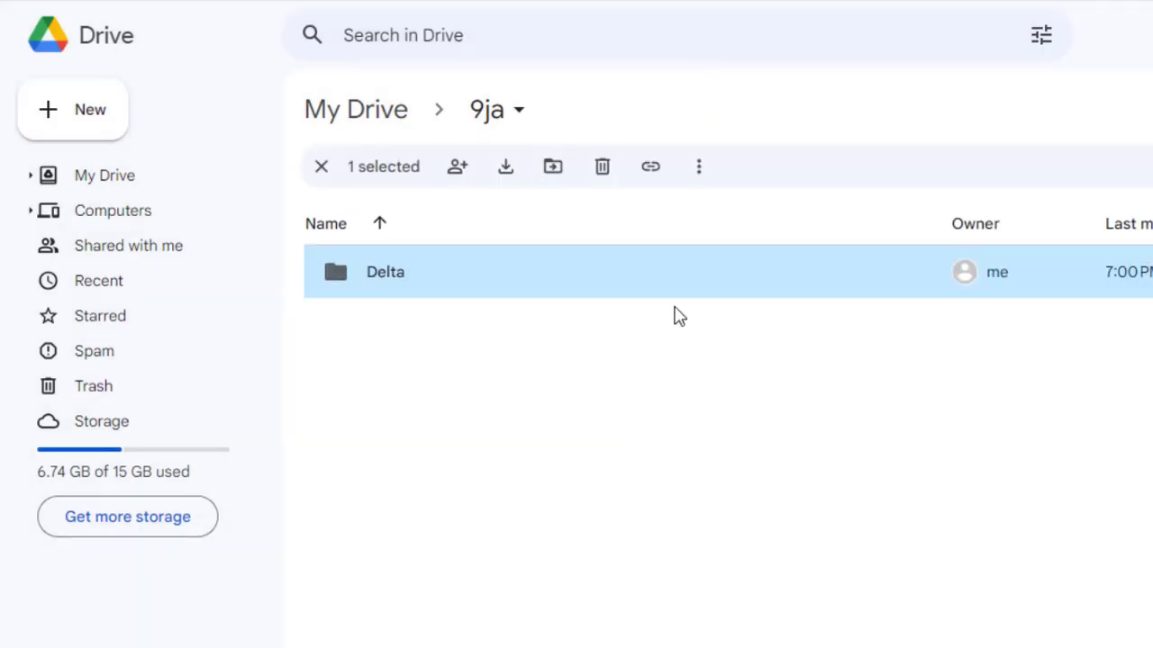
Create a second subfolder named Lagos inside the 9ja folder.
left_click(430, 344)
right_click(430, 344)
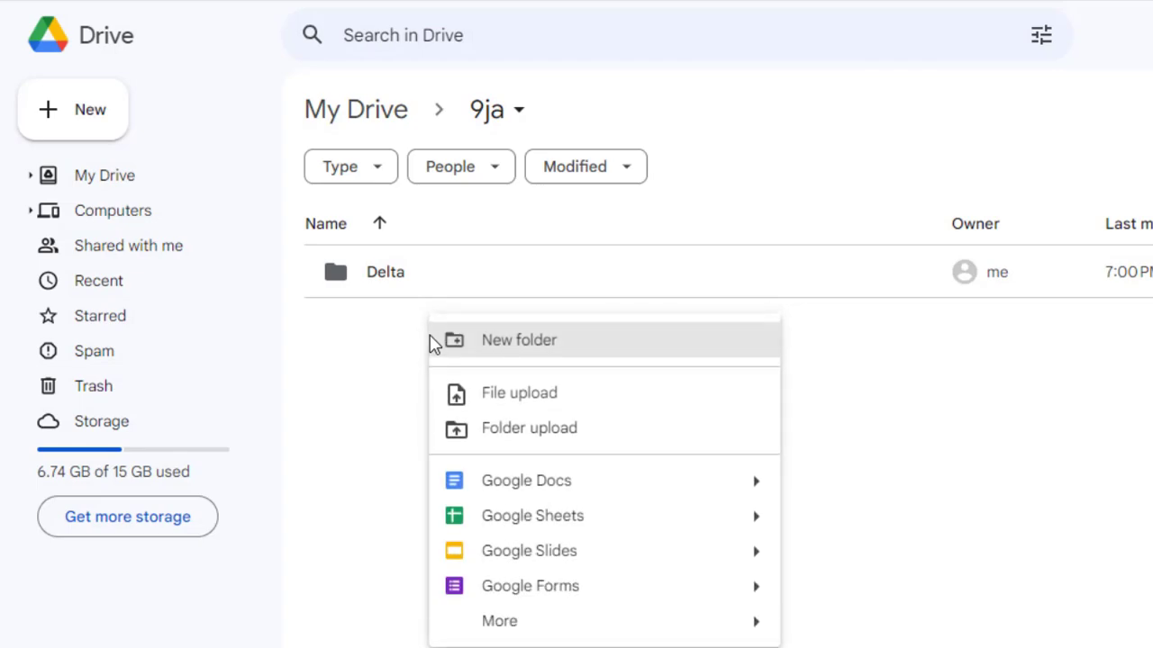
left_click(503, 354)
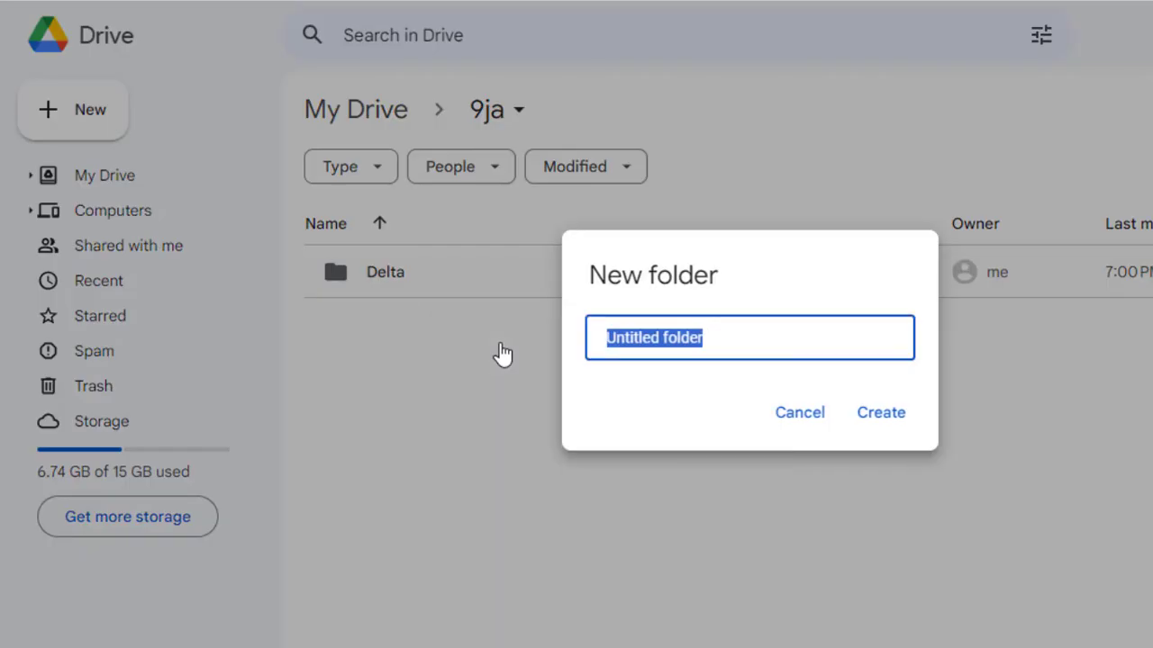
type("Lagos")
key("Return")
Create a third subfolder named Kaduna inside the 9ja folder.
right_click(404, 432)
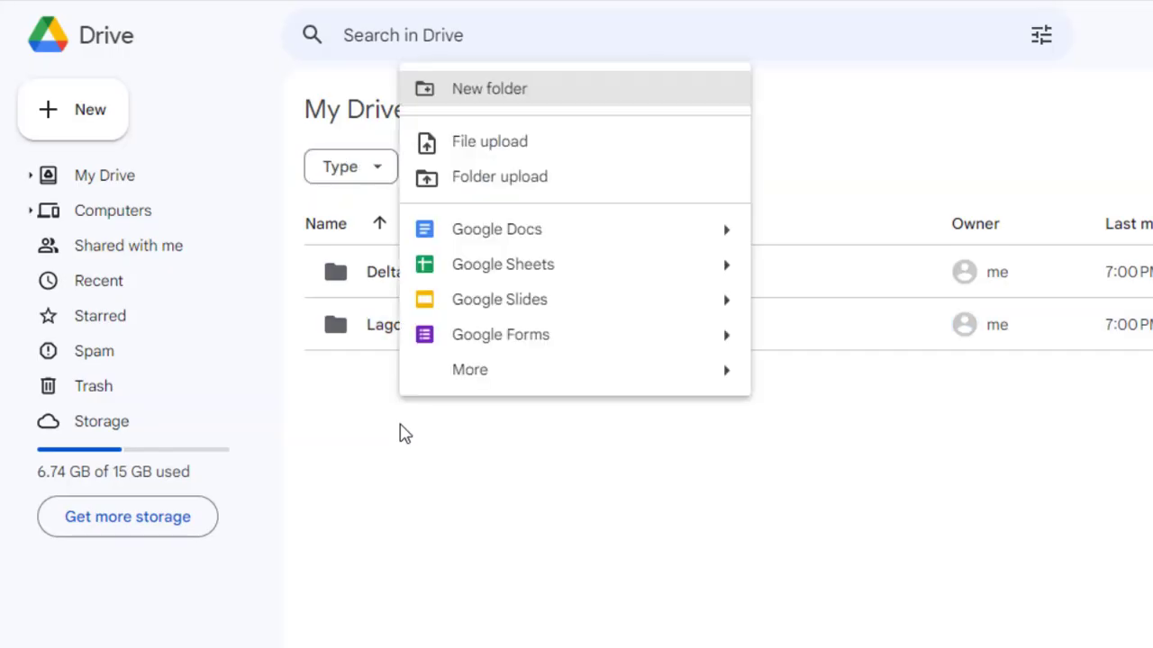
left_click(516, 103)
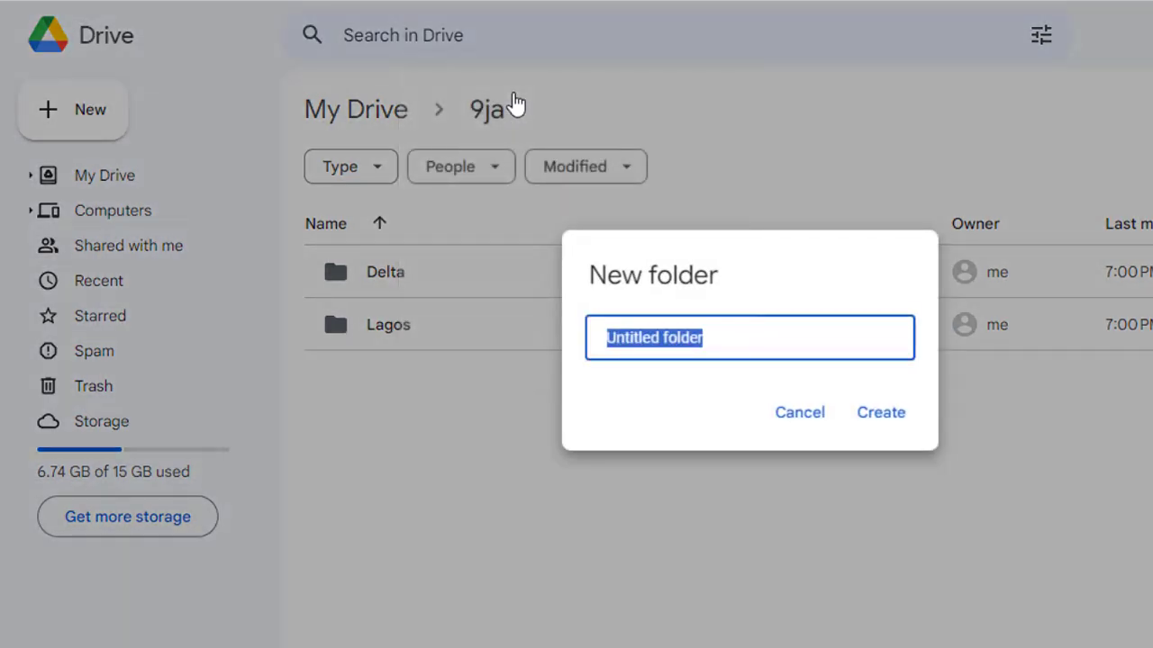
type("Kadun")
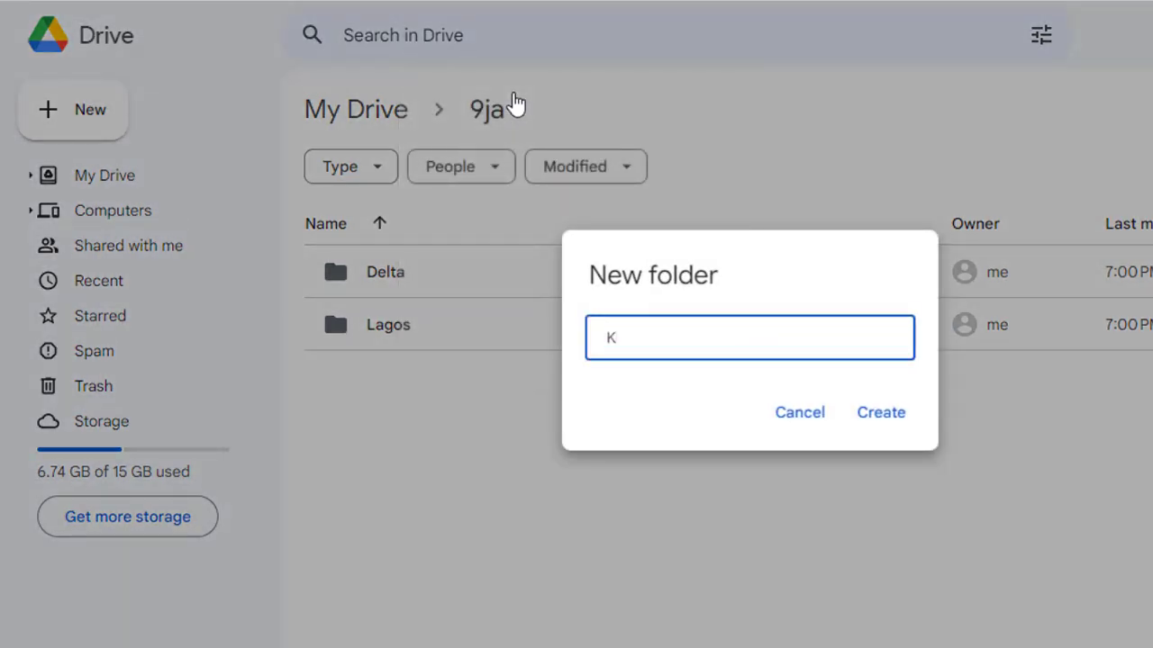
type("a")
left_click(882, 425)
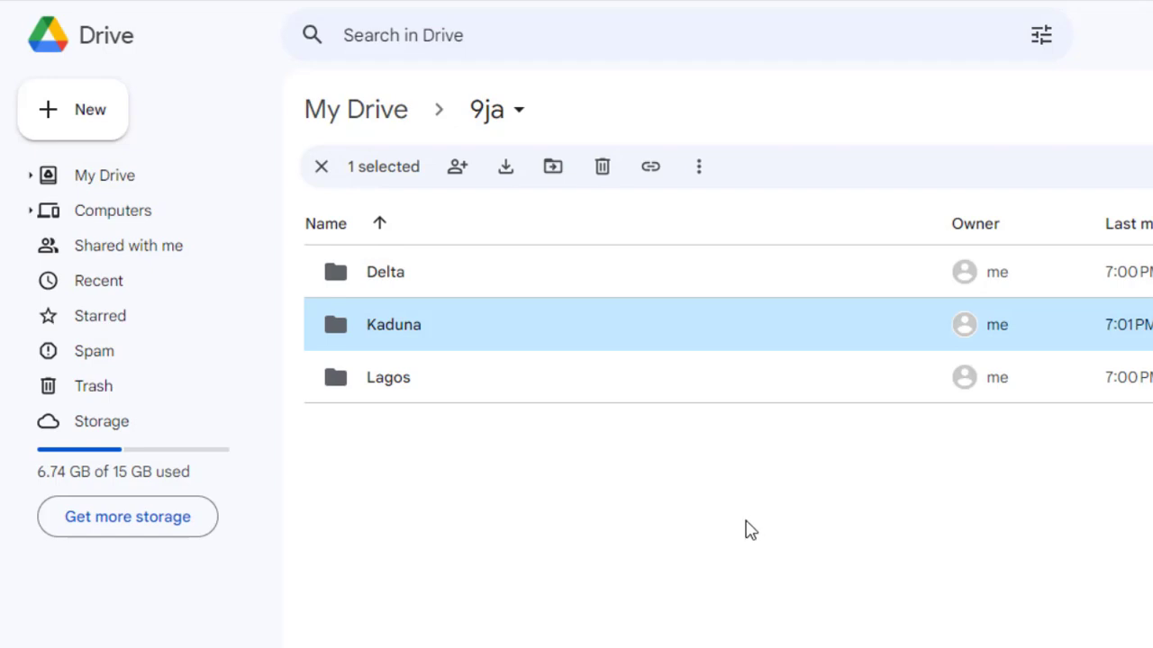
Open the Delta folder and start a file upload, browsing to the computer's Desktop folder.
double_click(543, 280)
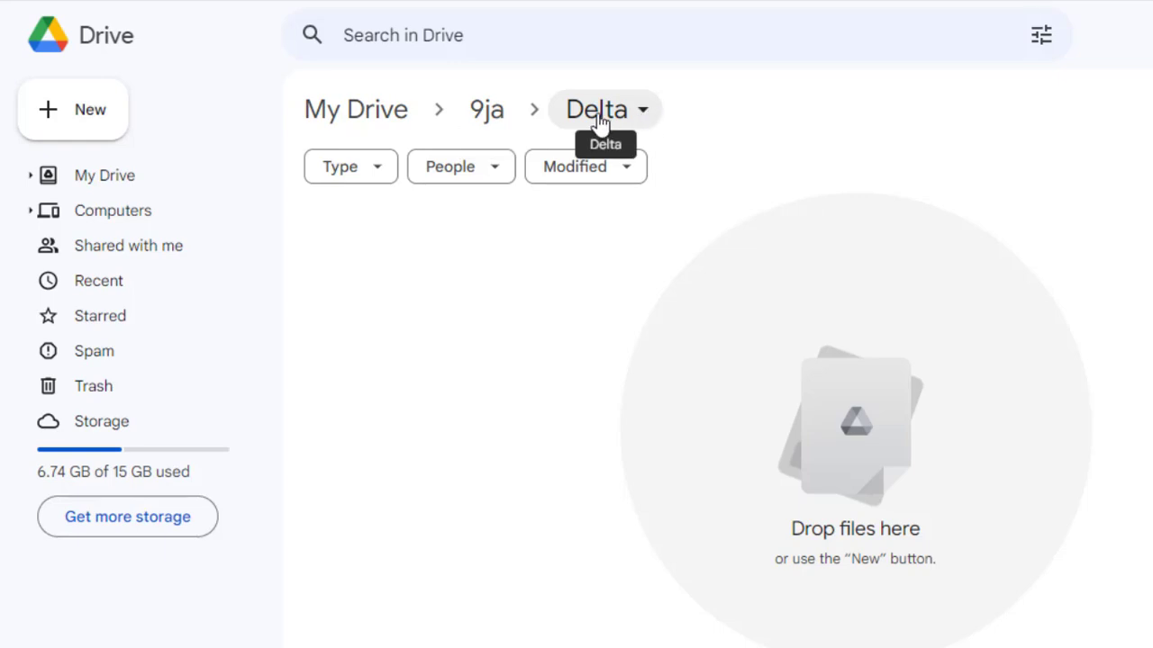
right_click(746, 383)
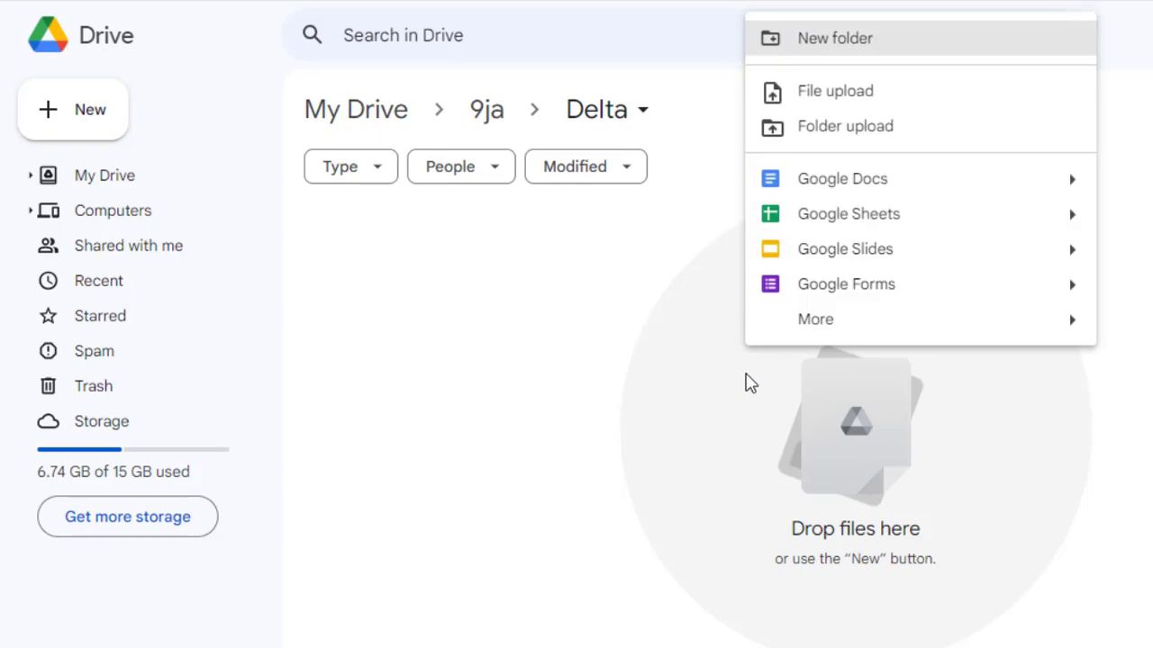
left_click(815, 101)
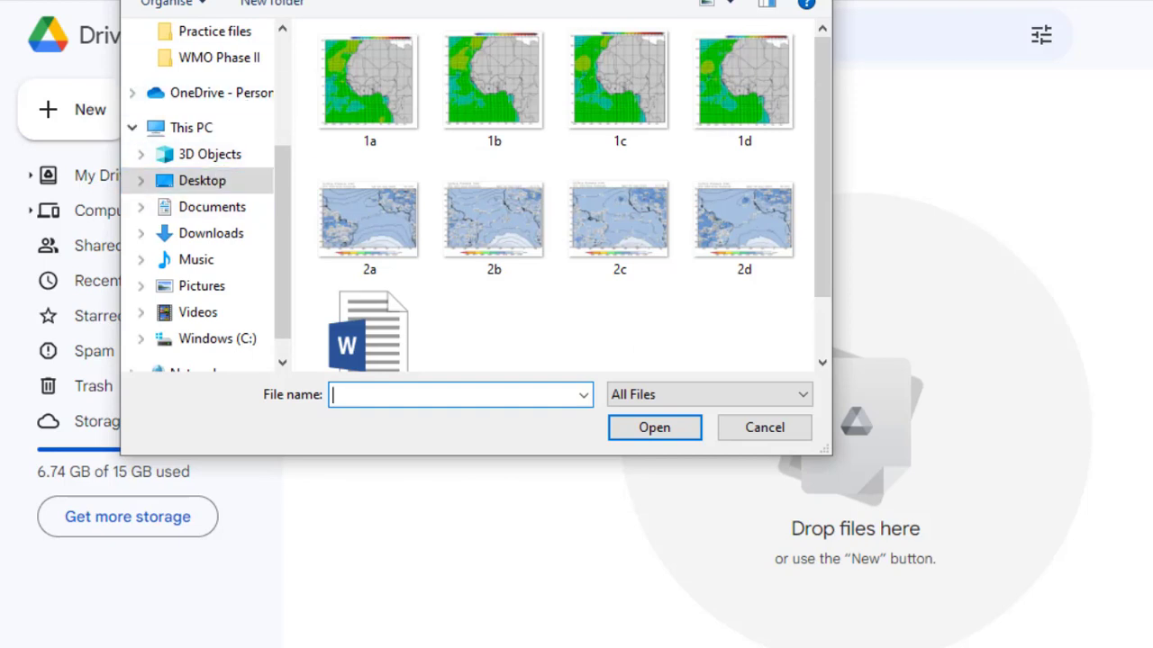
left_click(230, 185)
left_click(223, 209)
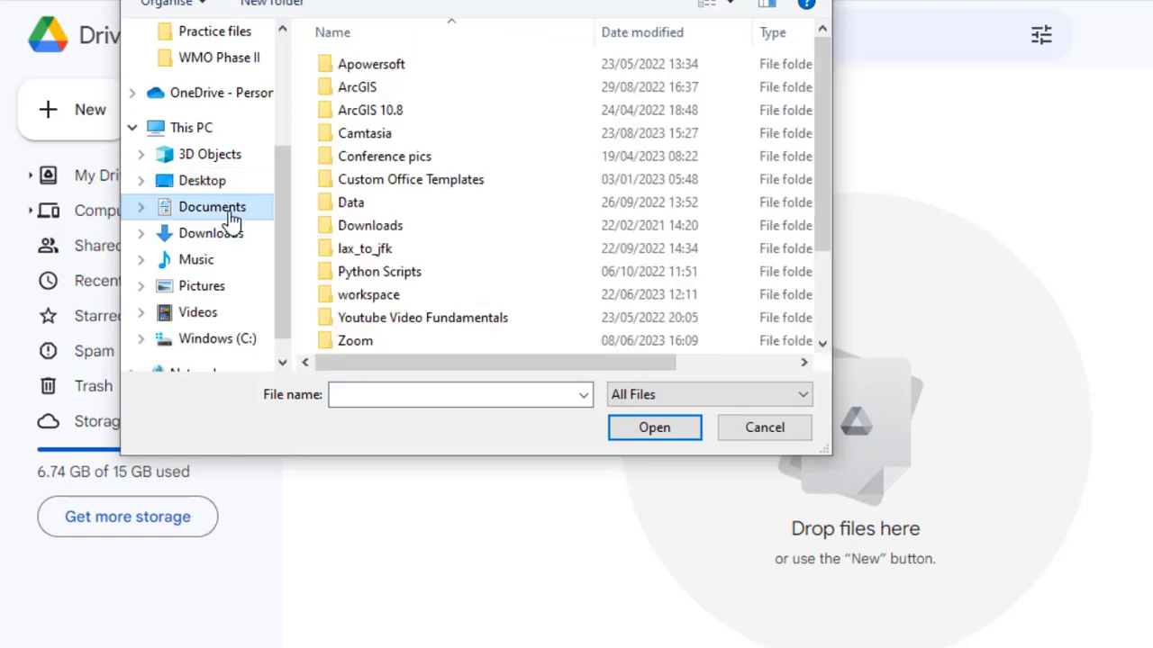
left_click(231, 241)
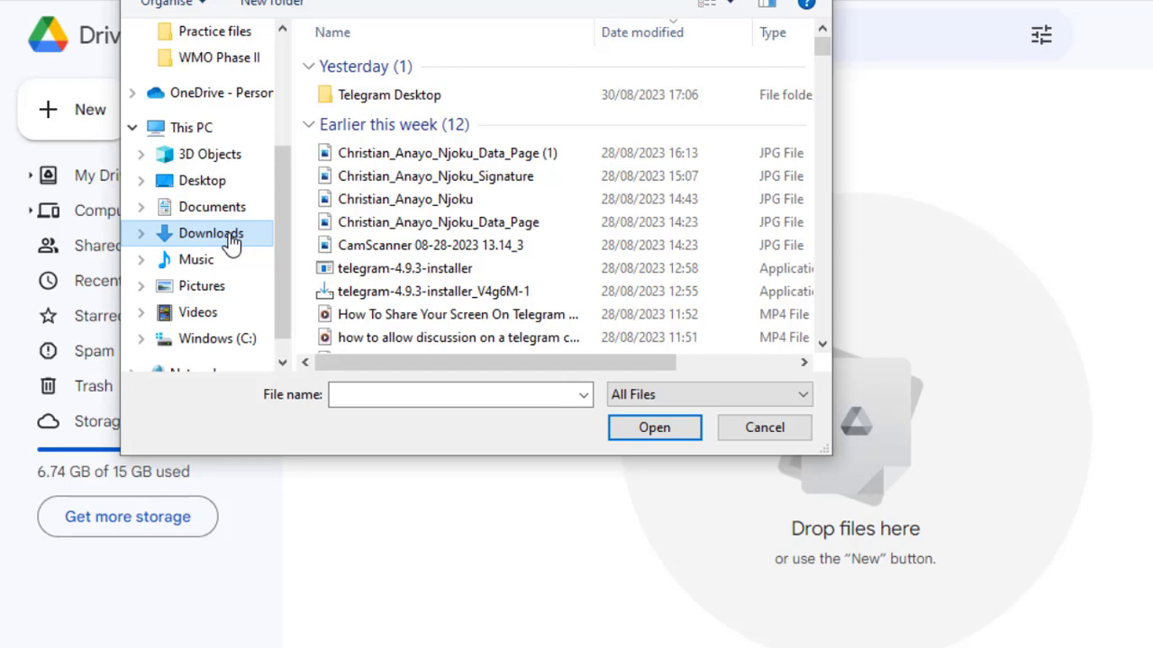
left_click(205, 181)
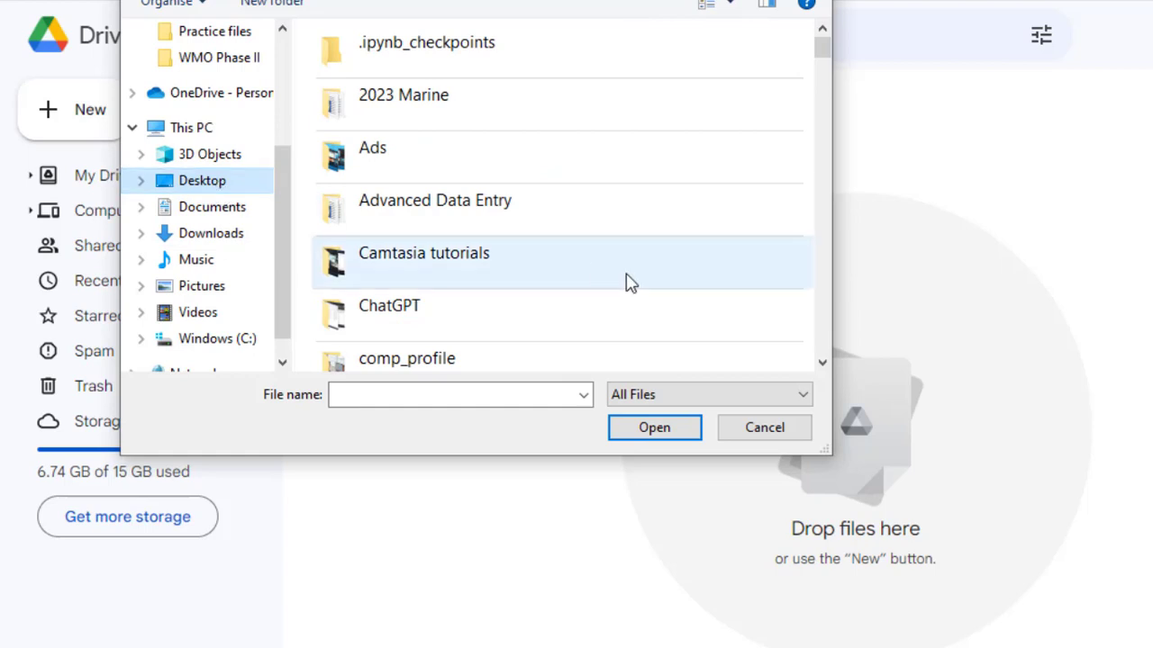
Upload the Word document Climate Change and Maritime Security_Gurin from the Desktop into the Delta folder.
left_click(822, 364)
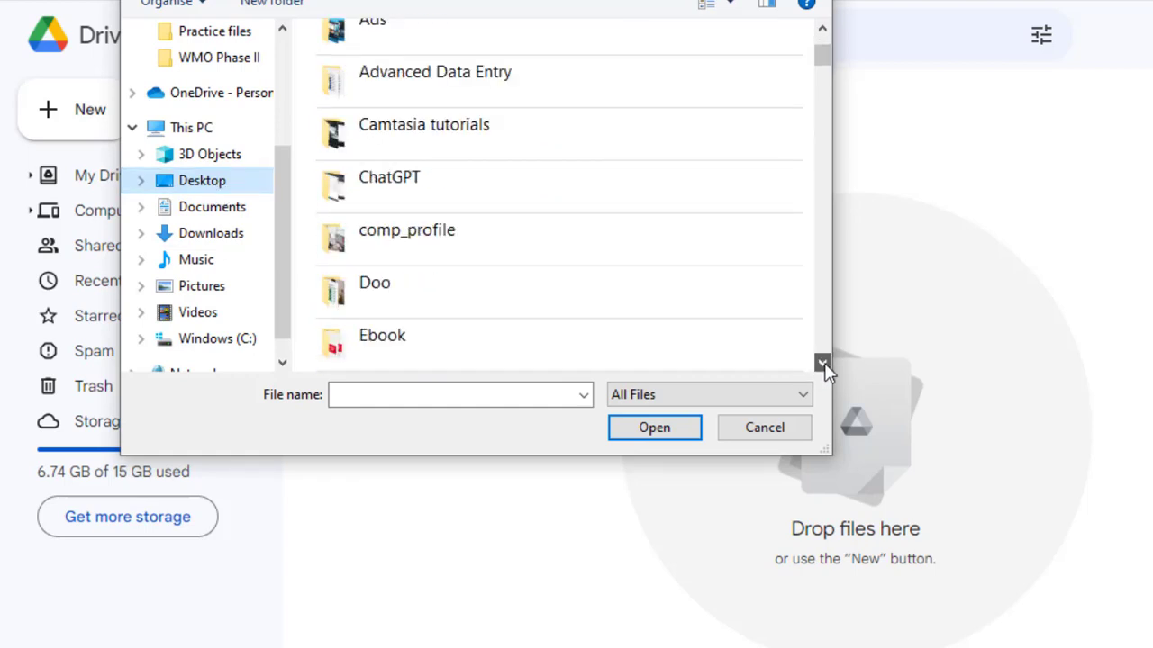
scroll(827, 369, "down", 8)
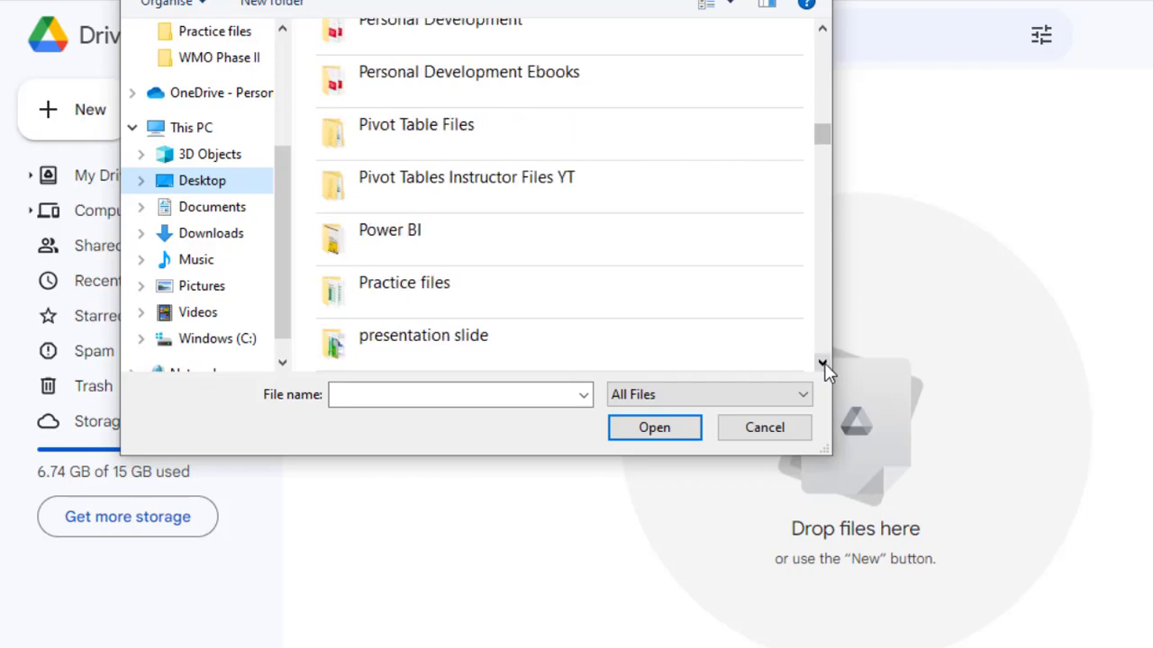
scroll(827, 370, "down", 7)
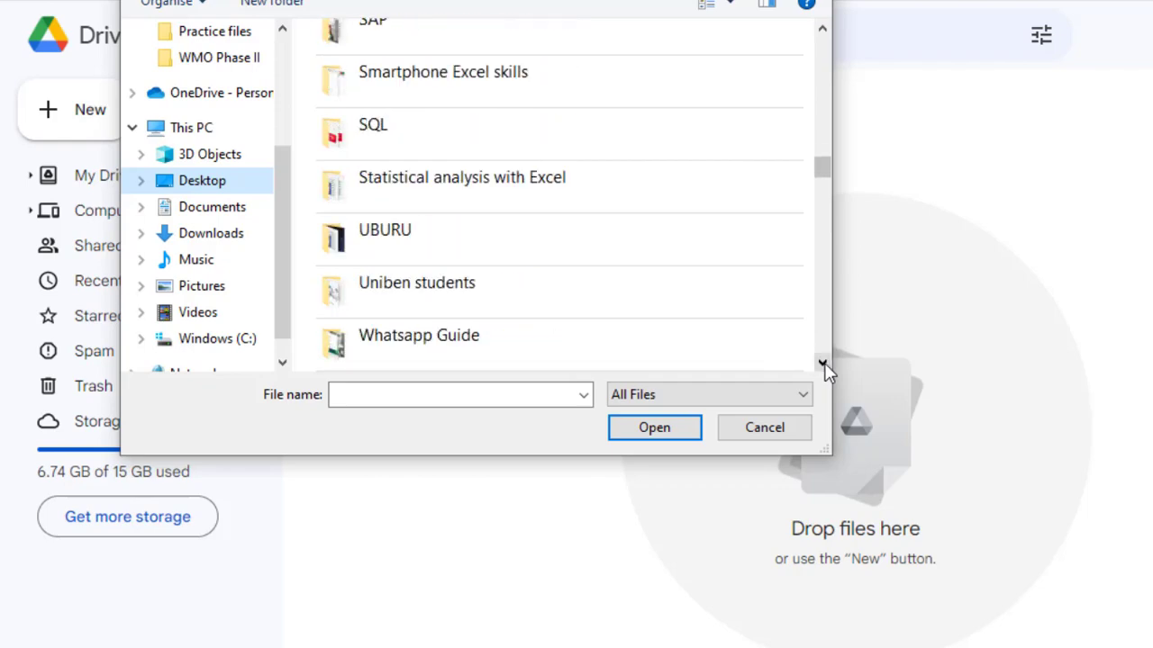
scroll(826, 369, "down", 6)
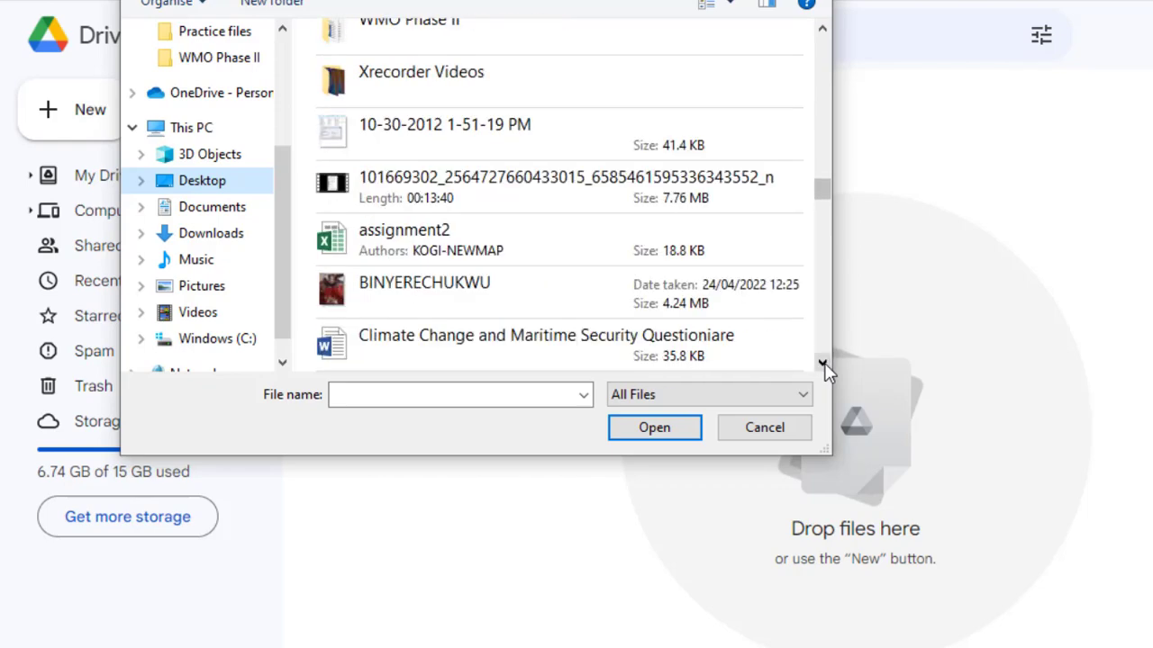
scroll(827, 369, "down", 1)
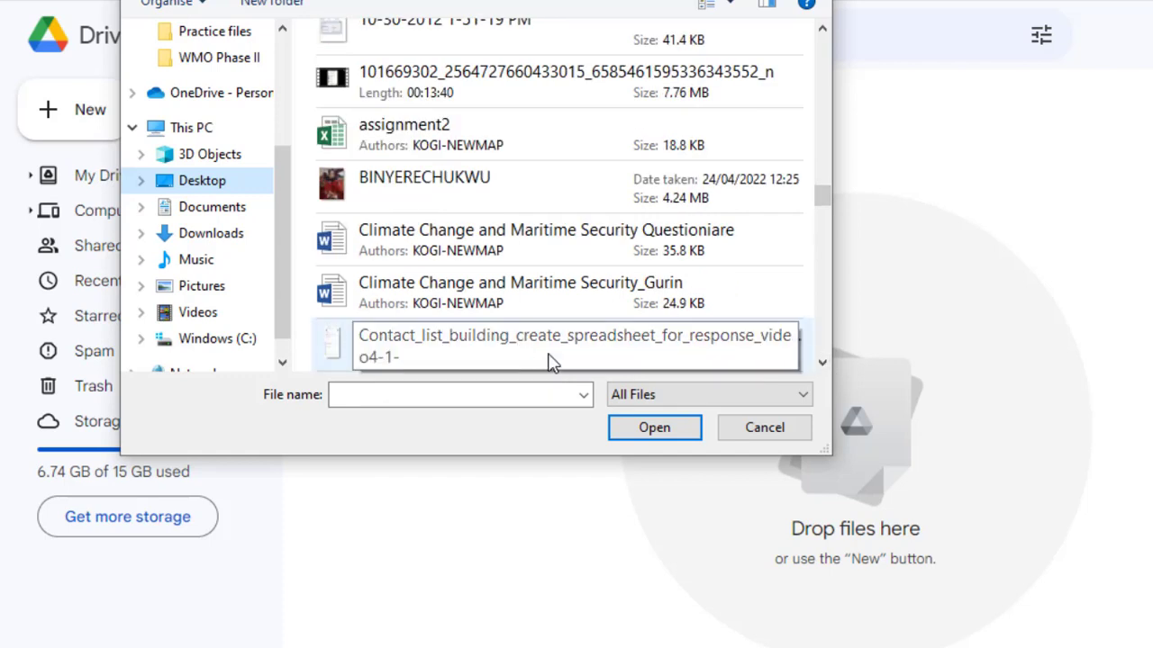
left_click(486, 292)
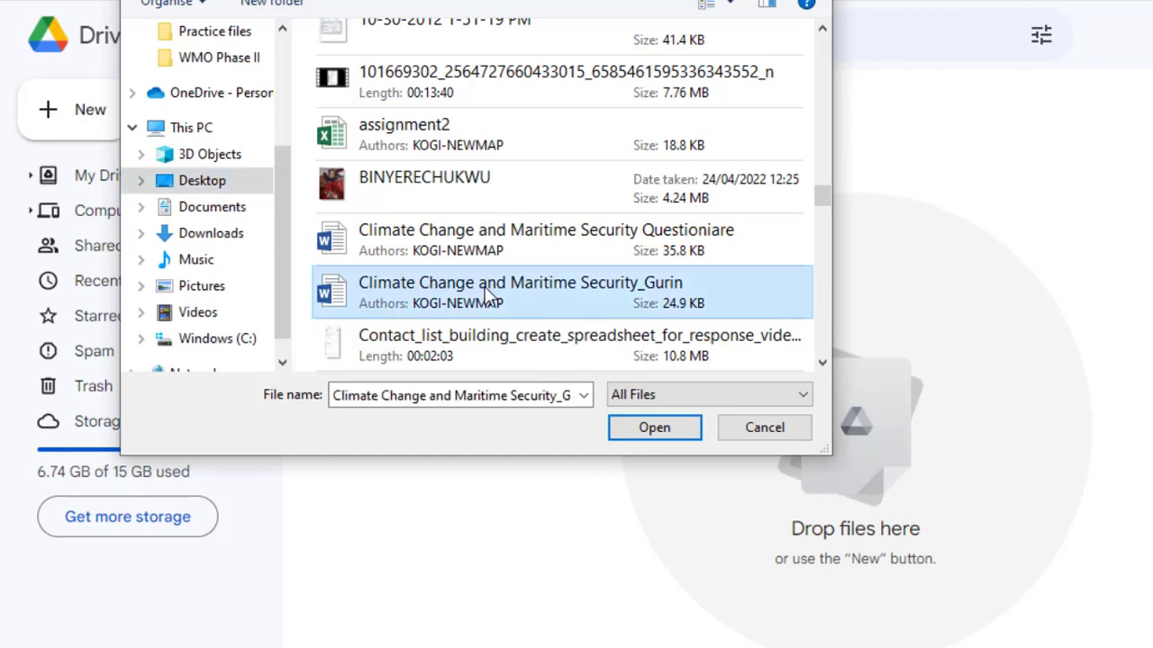
left_click(645, 434)
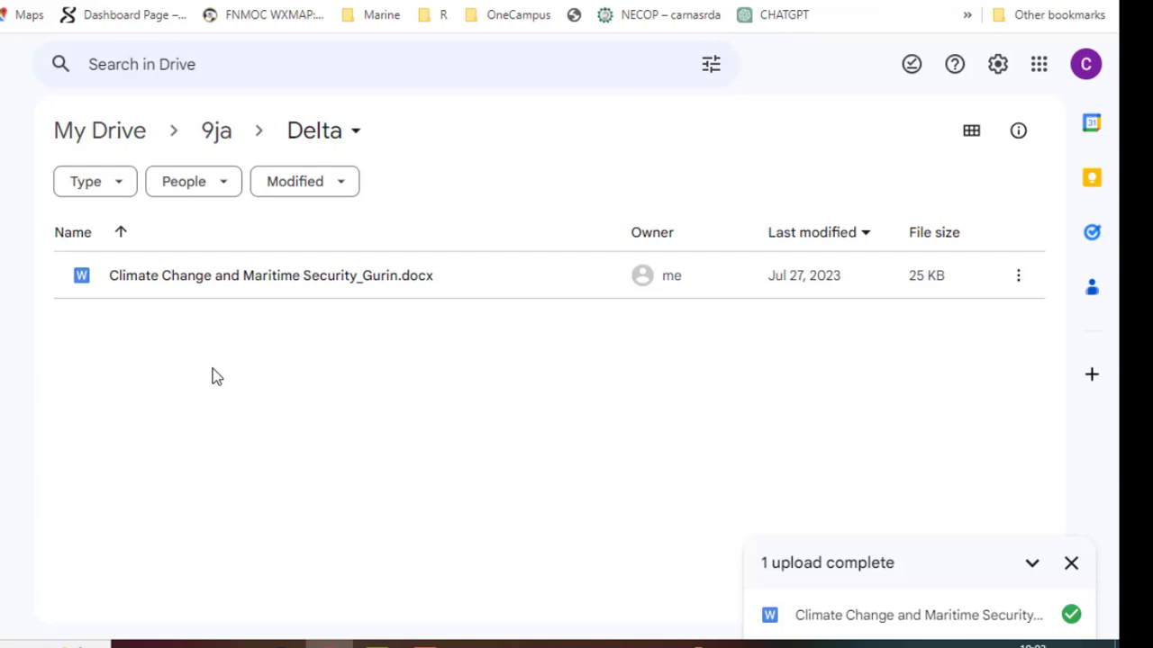
Go back to 9ja, open the Lagos subfolder and upload the Excel file assignment2 from the Desktop into it.
left_click(223, 140)
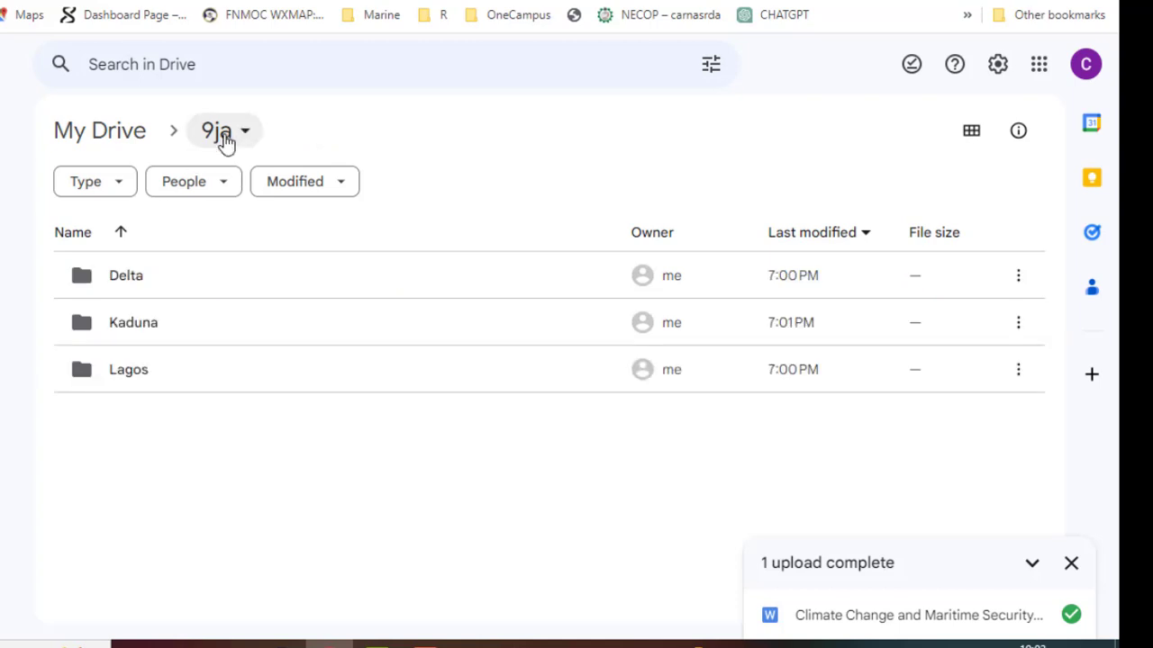
double_click(131, 371)
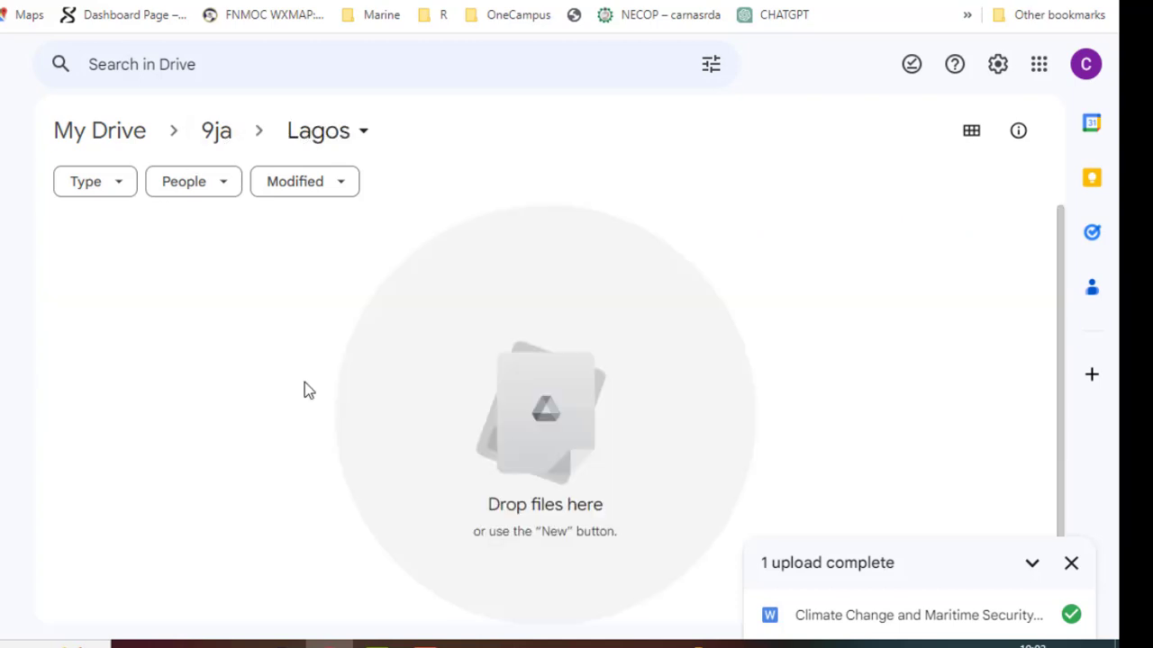
right_click(361, 368)
left_click(441, 118)
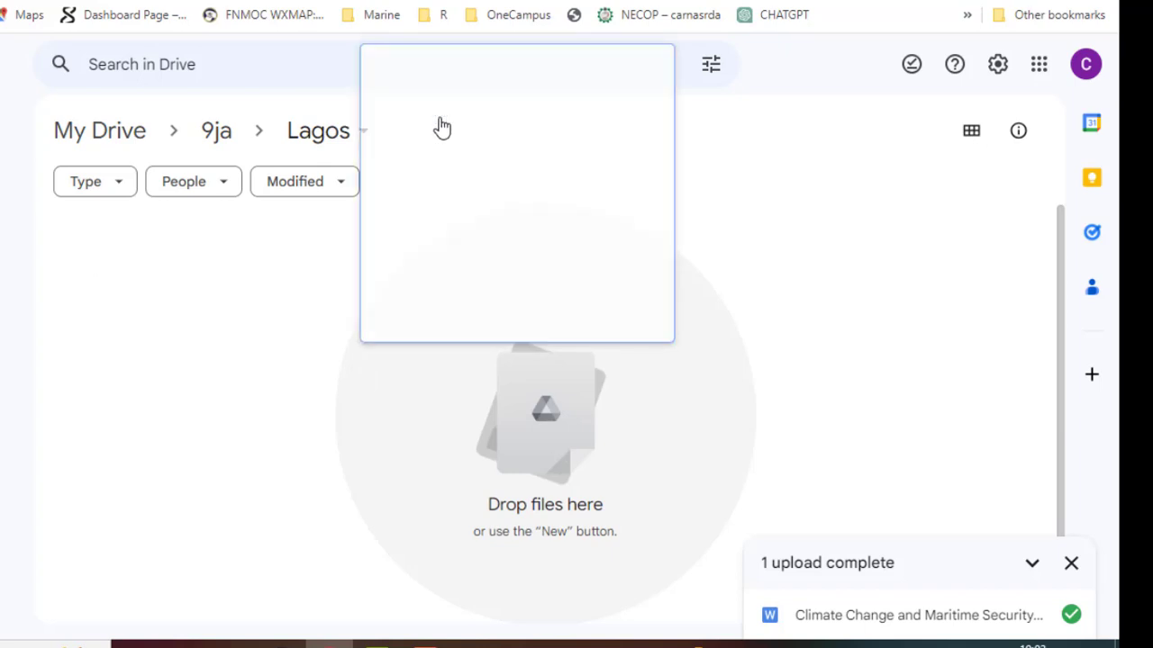
left_click(516, 357)
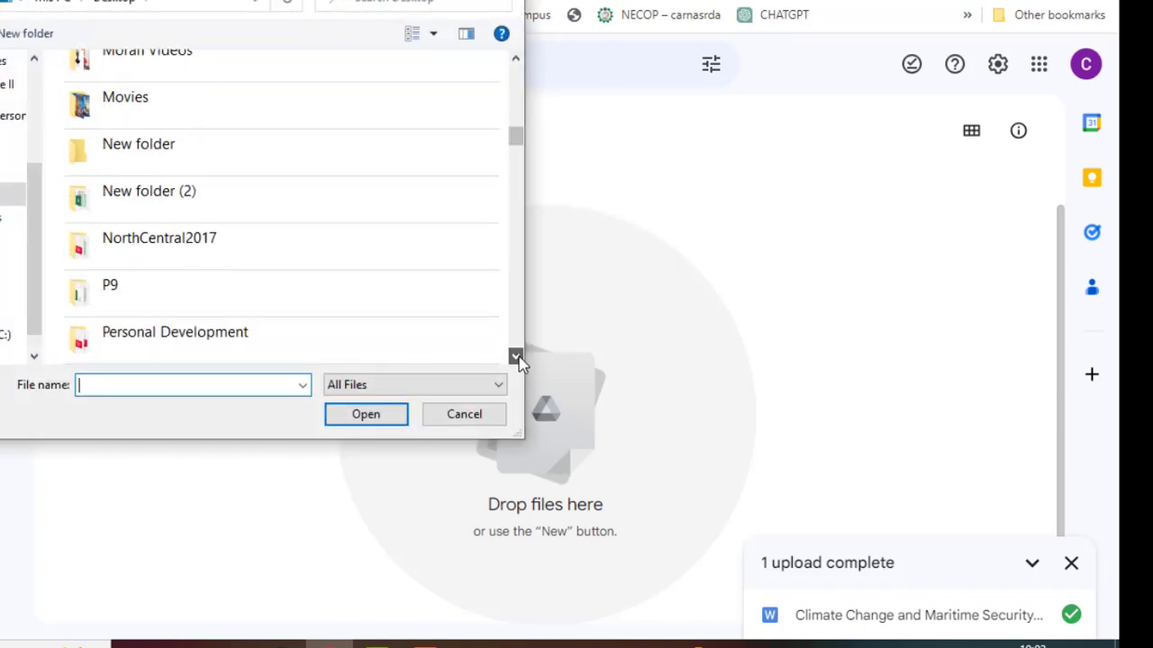
left_click_drag(516, 356, 516, 357)
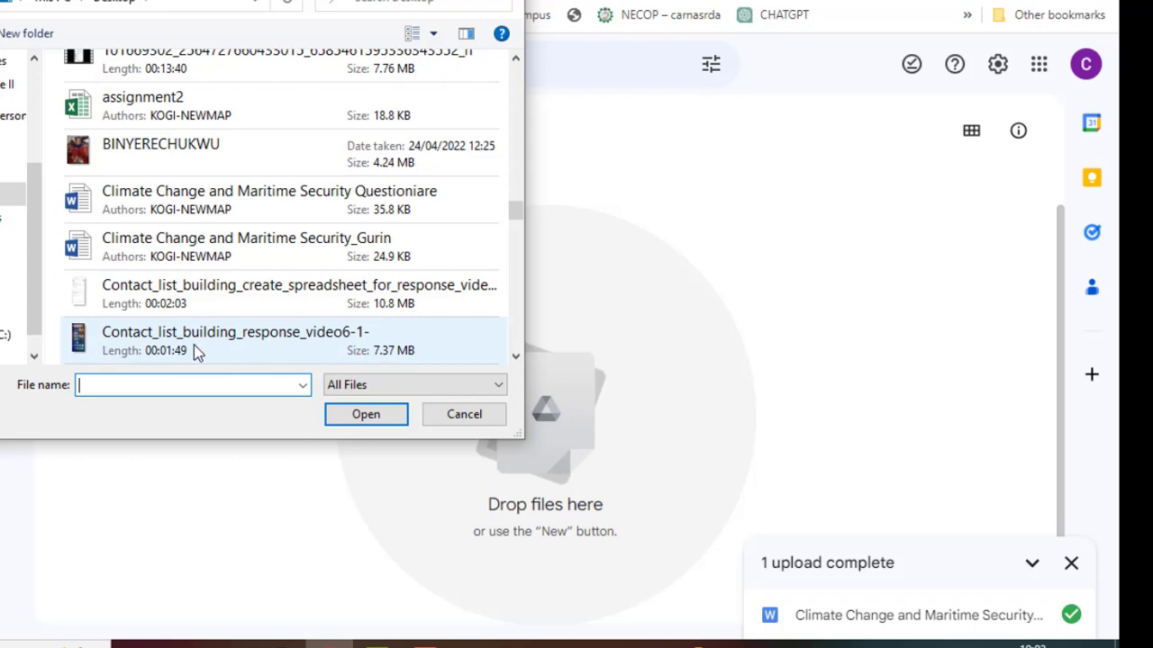
left_click(276, 122)
left_click(360, 416)
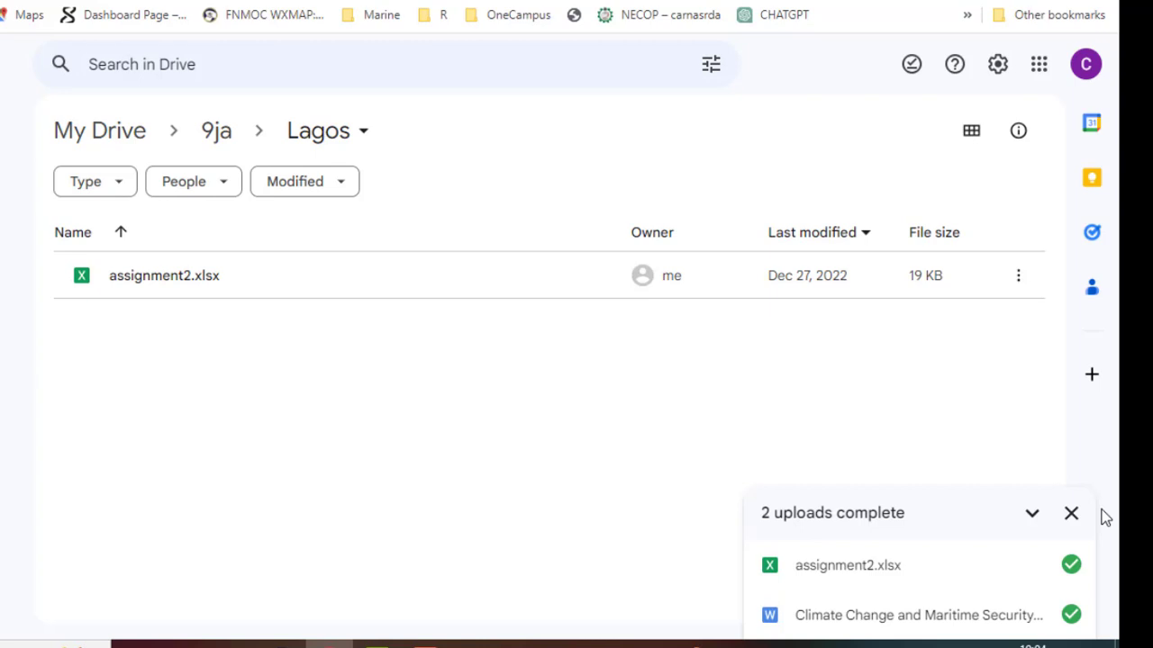
Upload the SampleData Excel workbook from the Desktop's Sample Data for Excel Practice folder into the Kaduna subfolder of 9ja.
left_click(225, 133)
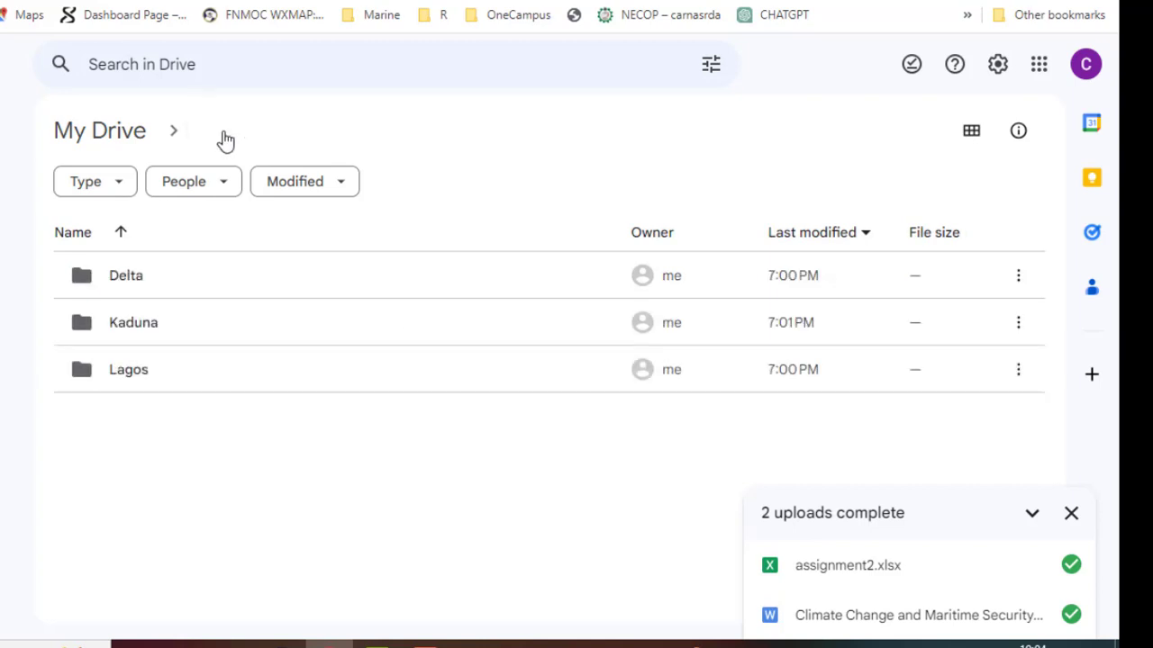
double_click(148, 333)
right_click(363, 387)
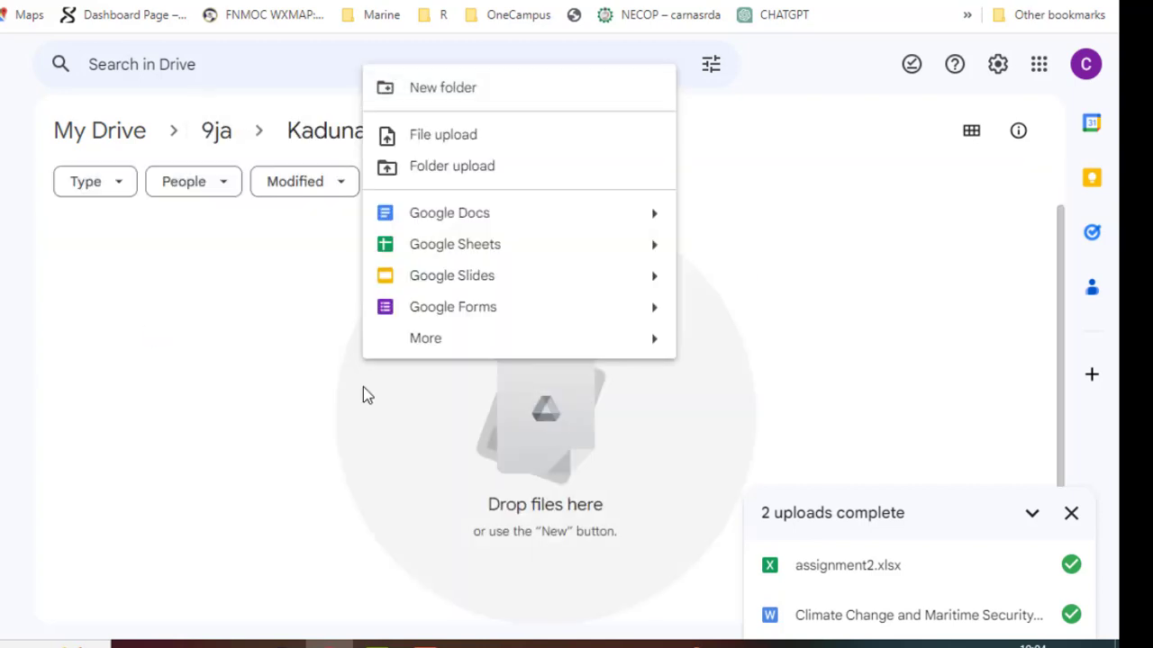
left_click(451, 138)
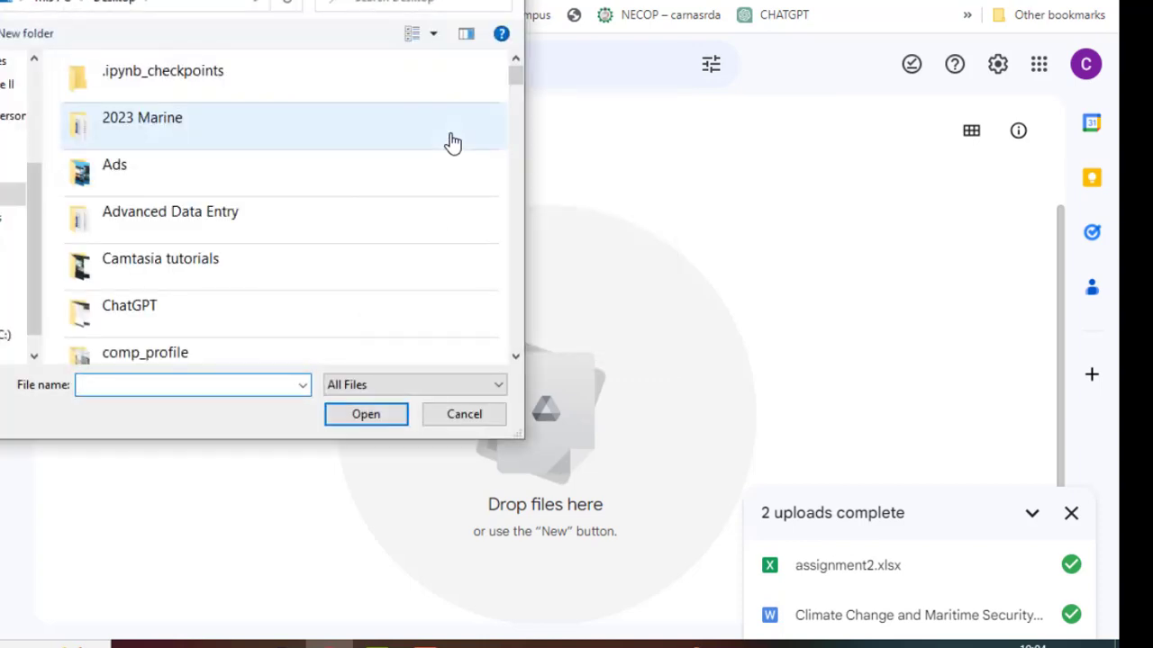
left_click(515, 357)
left_click_drag(515, 357, 515, 358)
left_click(515, 358)
left_click(515, 358)
left_click(516, 358)
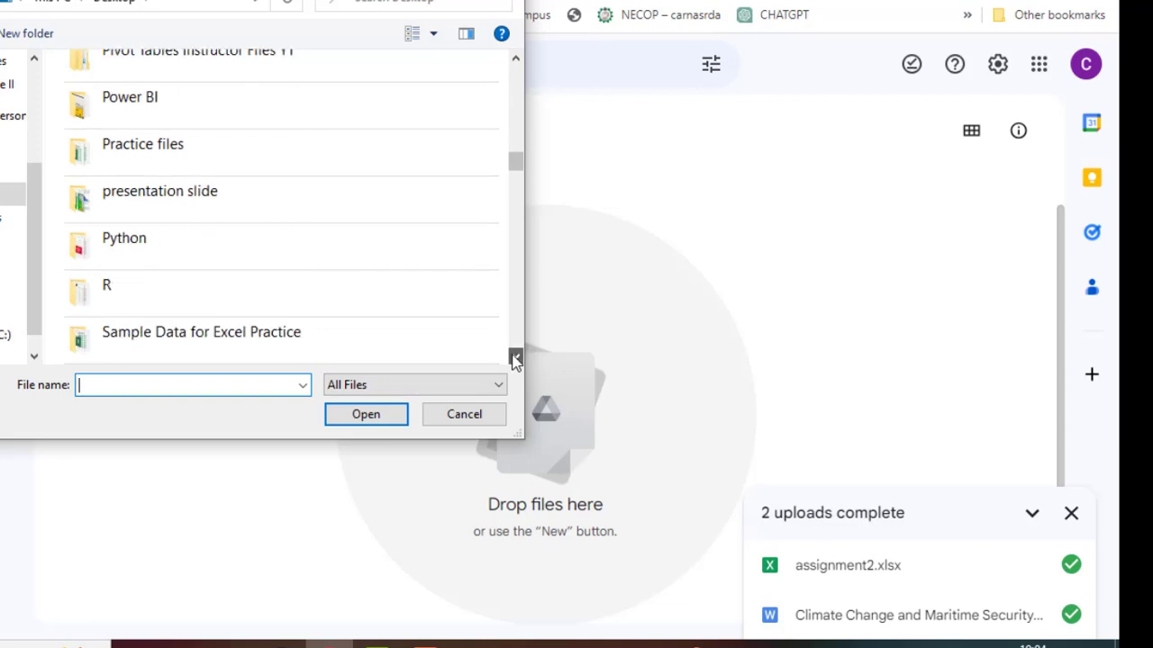
left_click(515, 357)
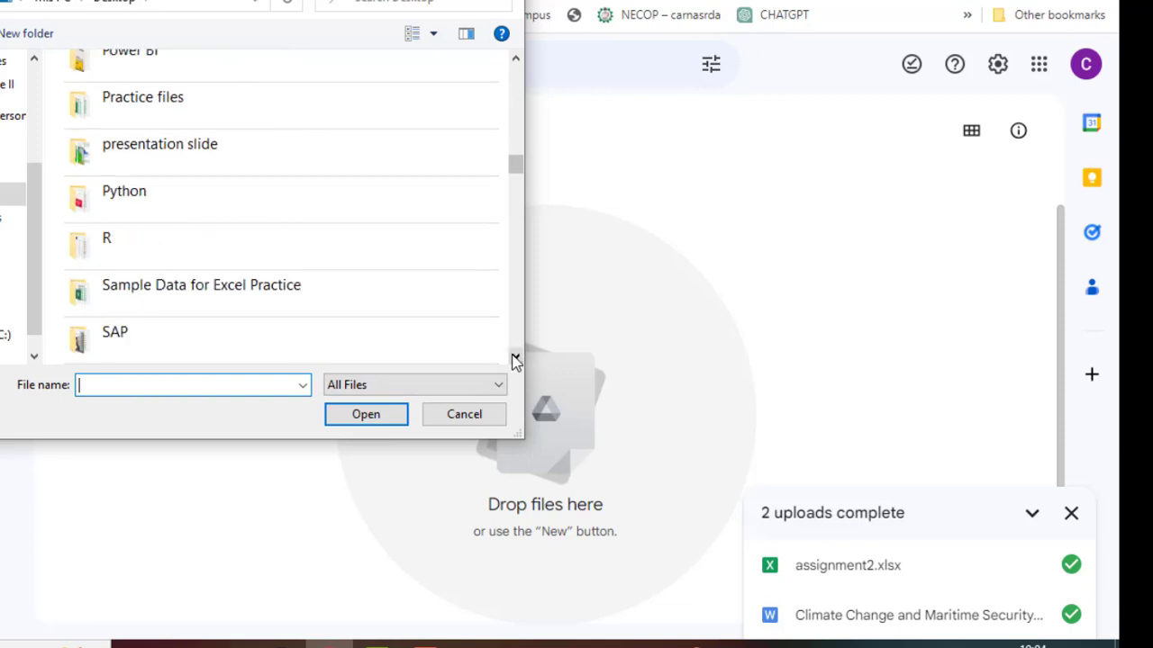
double_click(196, 292)
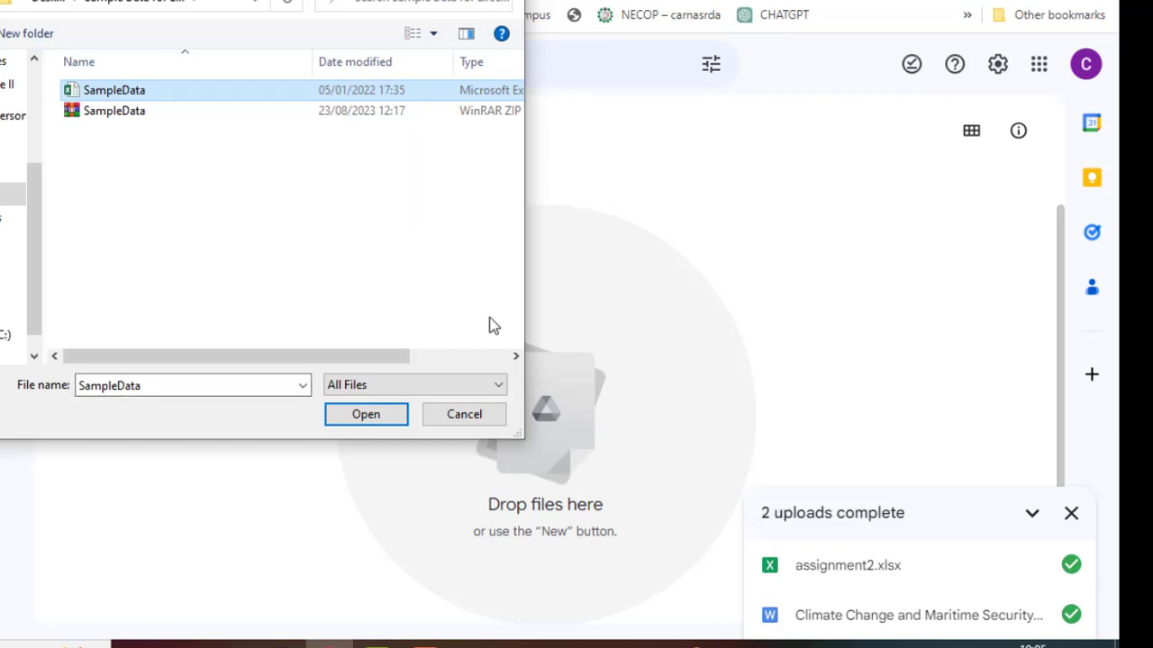
left_click(362, 420)
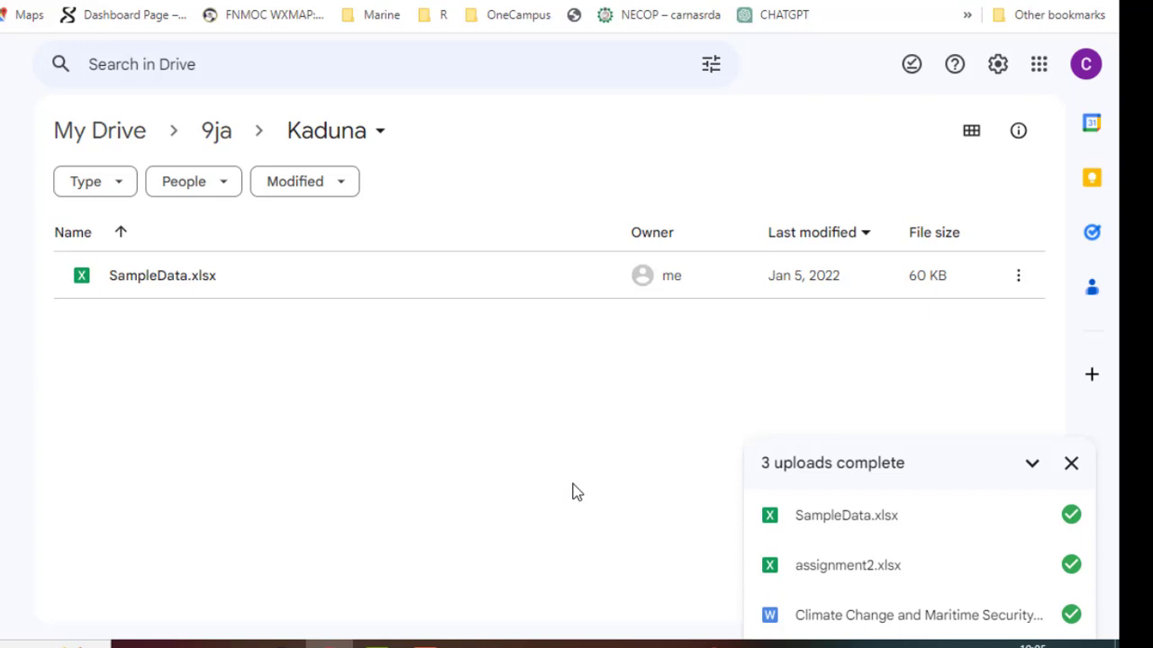
Check the uploaded files inside the Delta, Lagos and Kaduna subfolders, and dismiss the upload status notice.
left_click(218, 135)
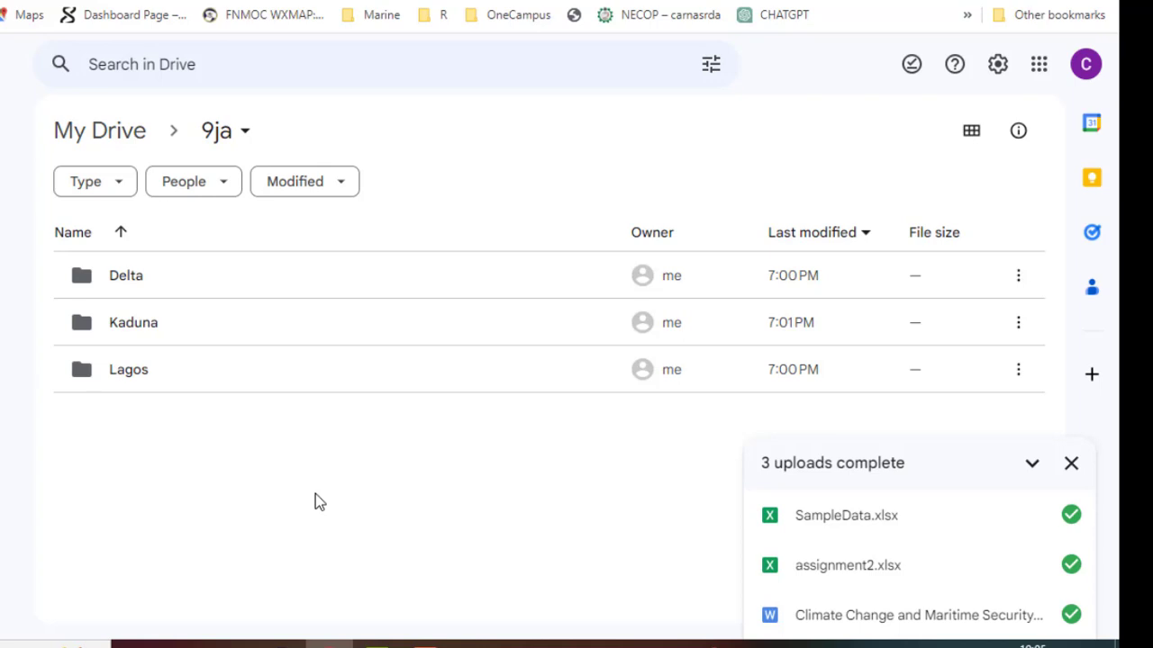
double_click(172, 278)
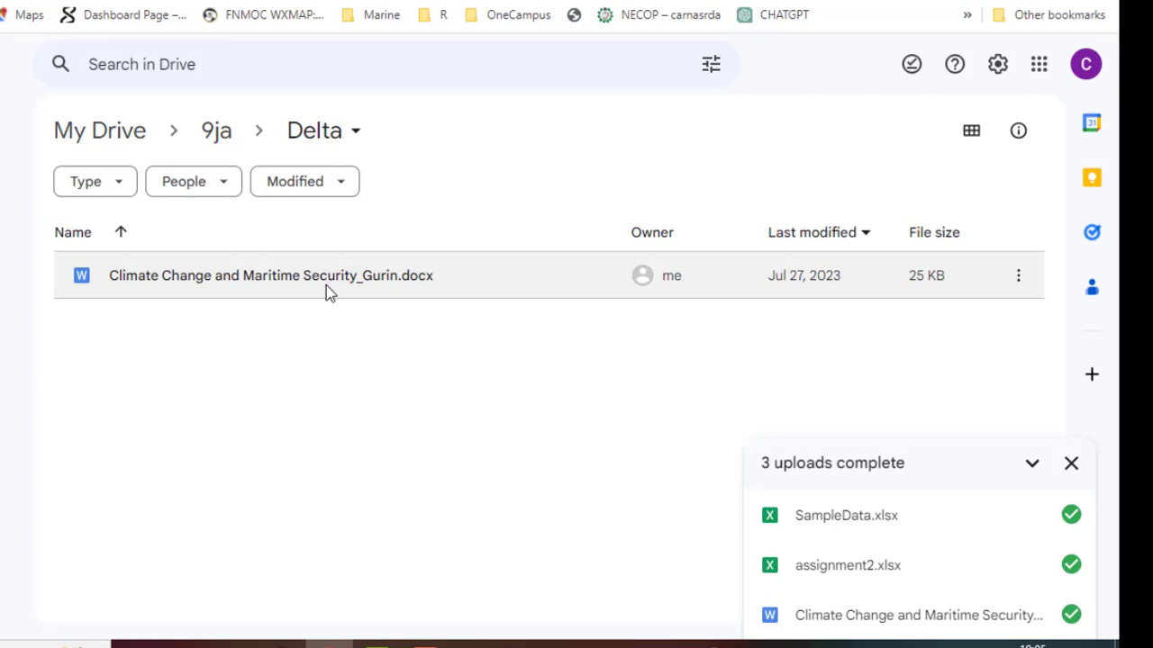
left_click(221, 134)
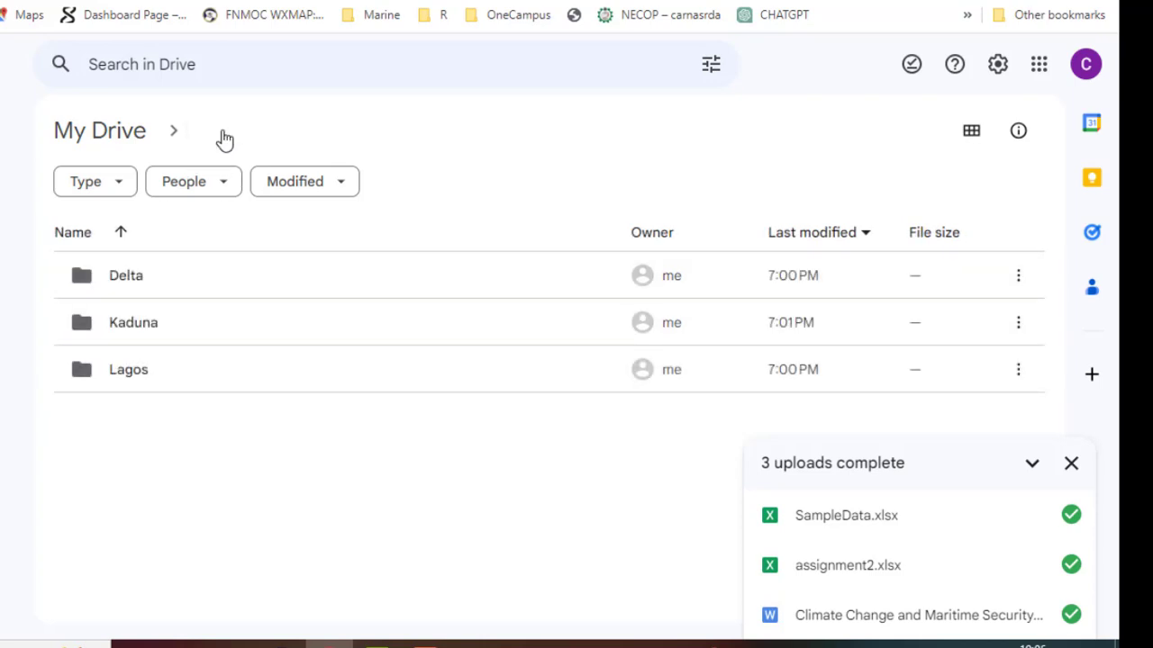
double_click(170, 376)
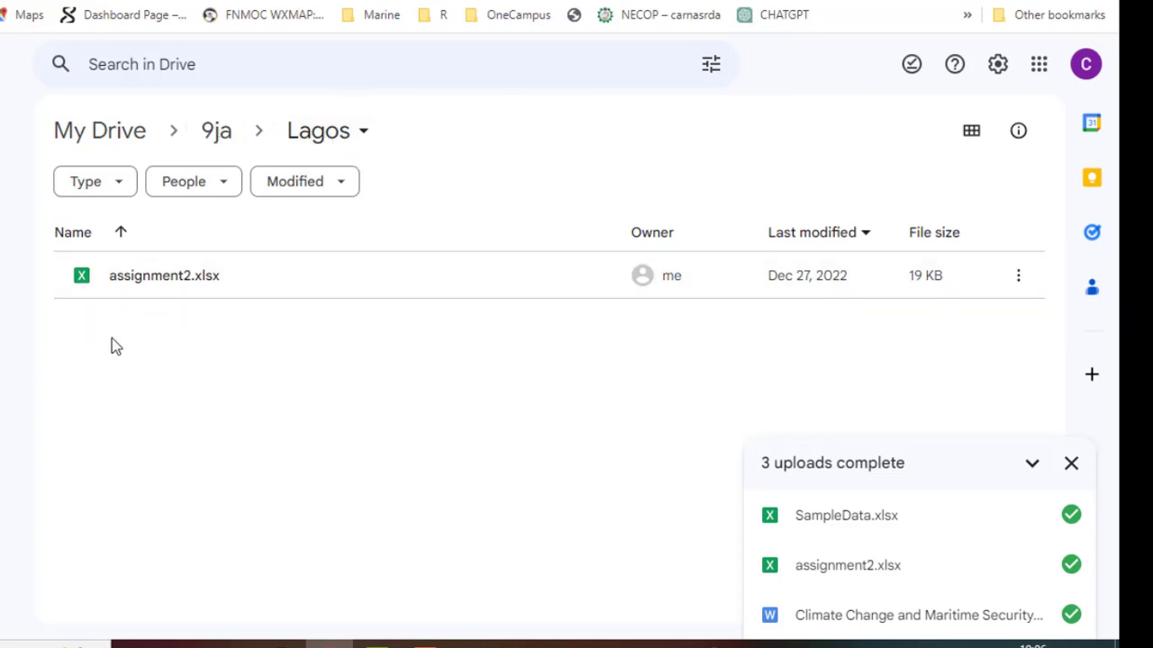
left_click(221, 135)
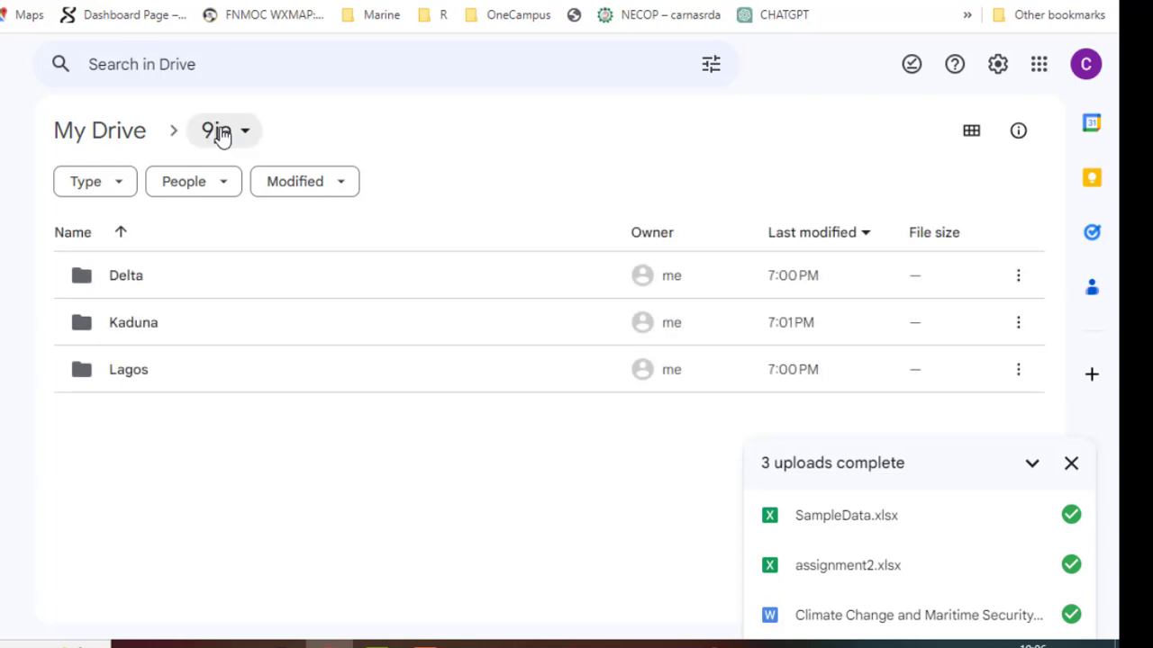
double_click(190, 327)
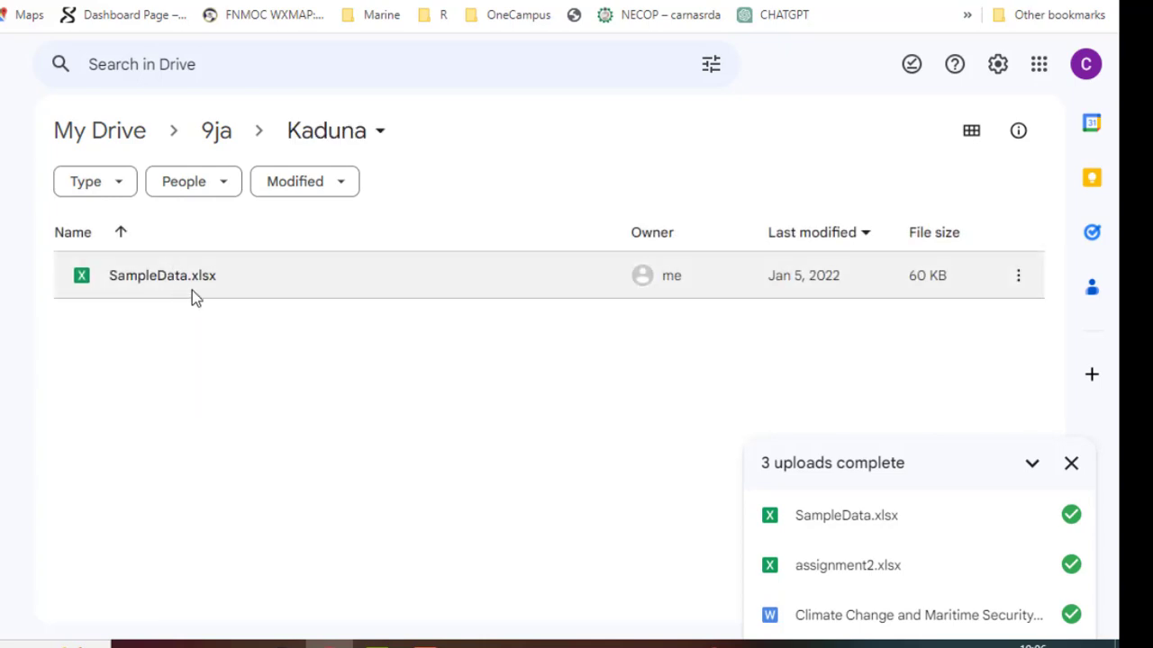
left_click(1072, 469)
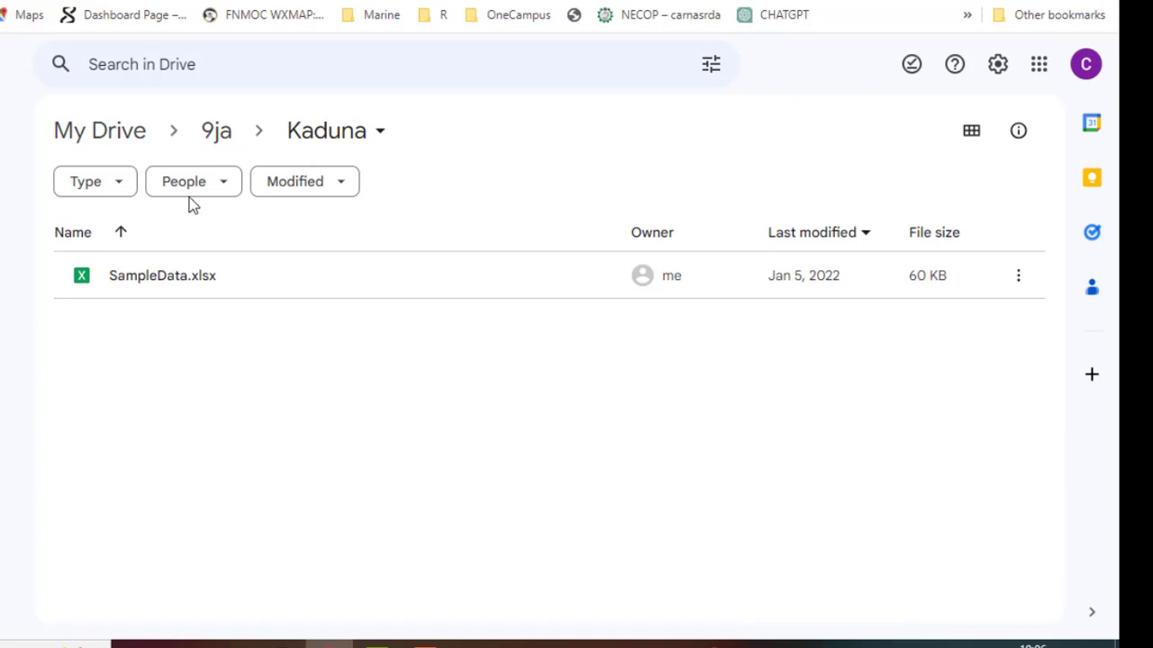
Return to the top level of My Drive and view its folder list, including the 9ja folder.
left_click(221, 143)
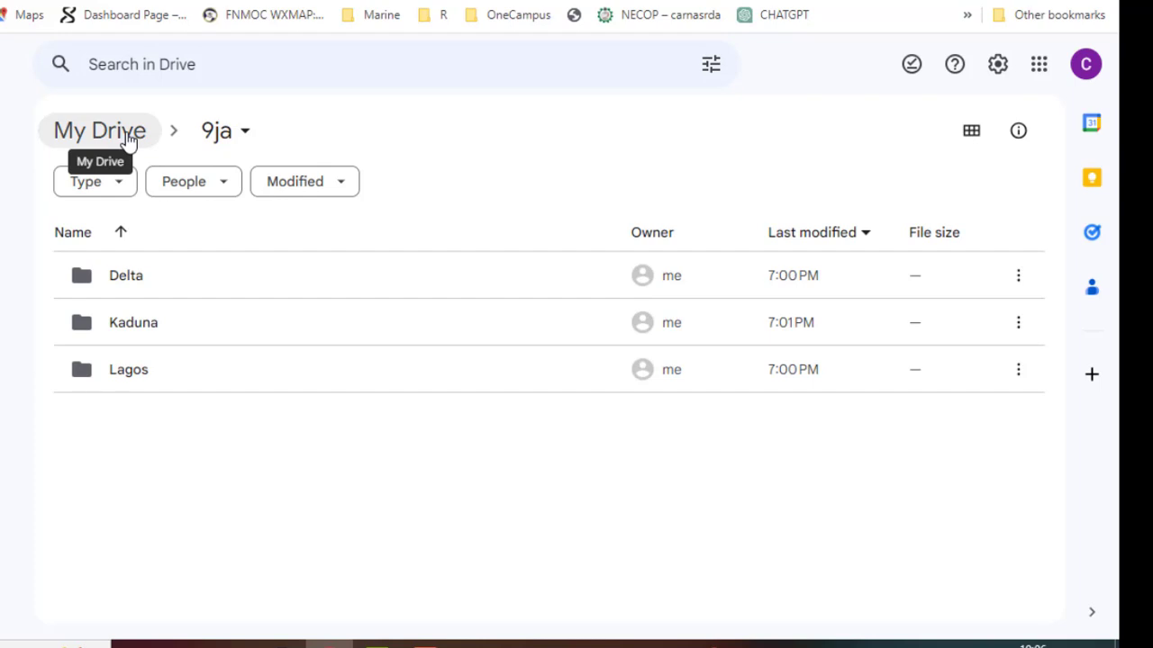
left_click(129, 138)
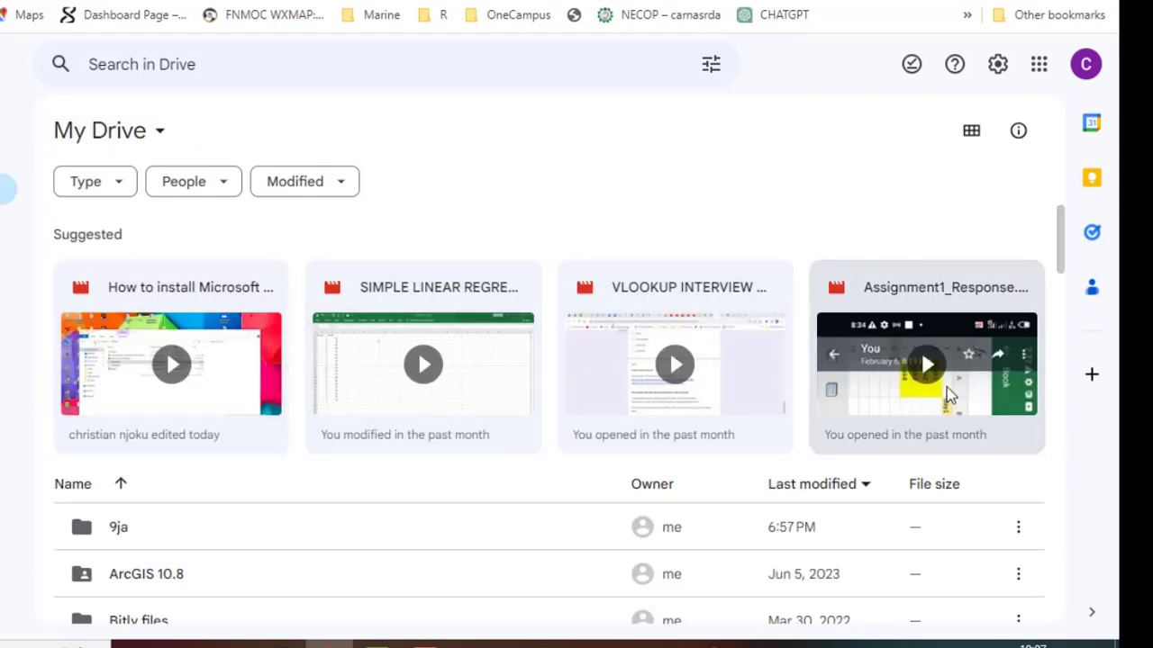
left_click_drag(1057, 261, 1061, 281)
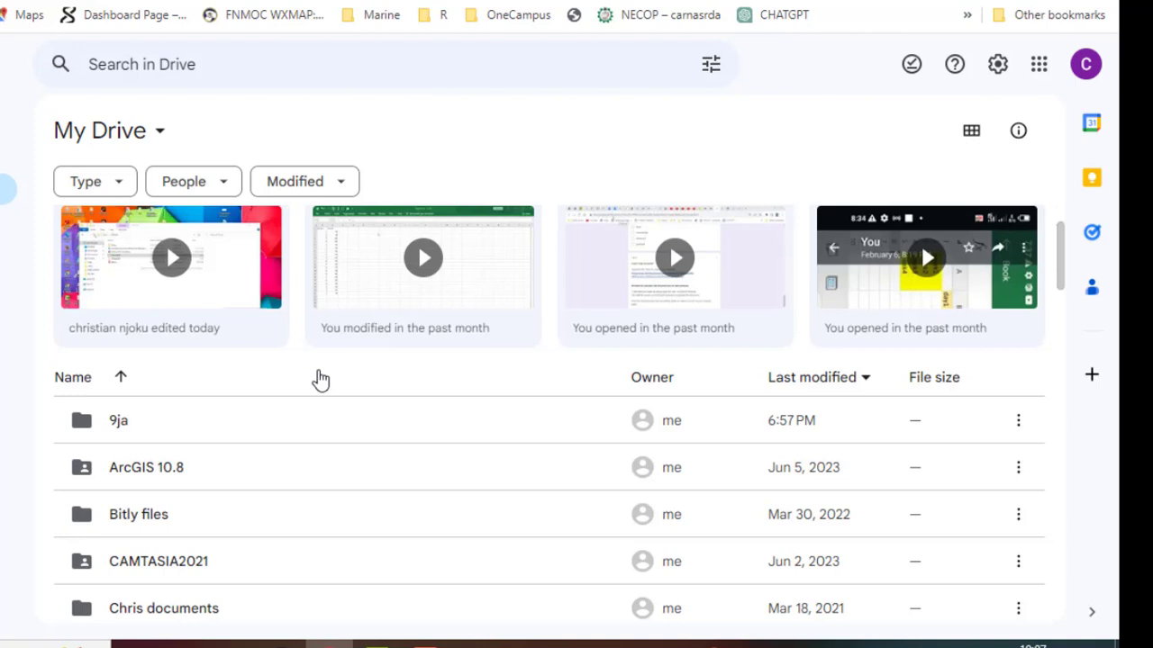
Share the Delta subfolder of 9ja with a suggested contact as Editor, notifying them by e-mail.
double_click(204, 425)
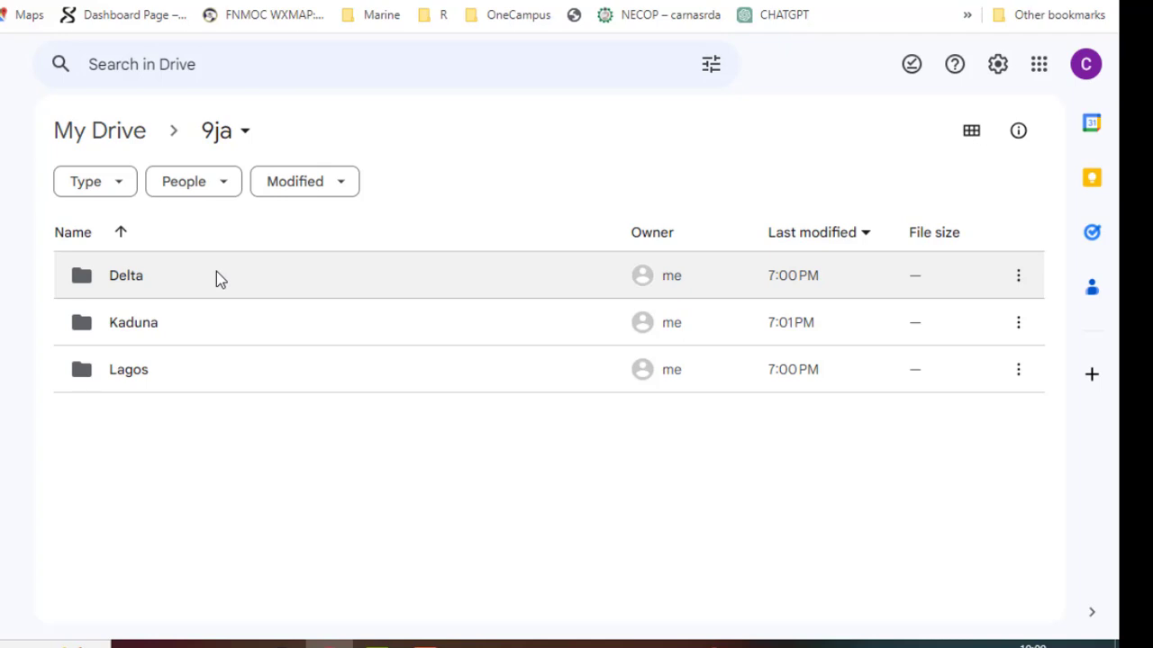
left_click(1018, 276)
mouse_move(747, 440)
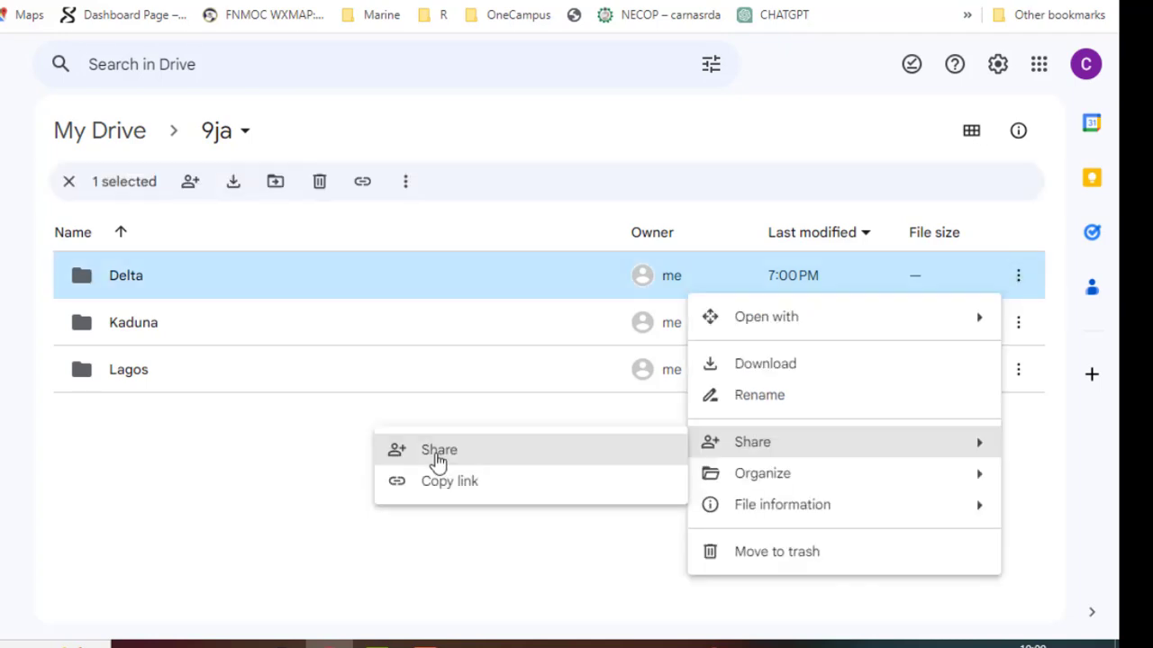
left_click(438, 453)
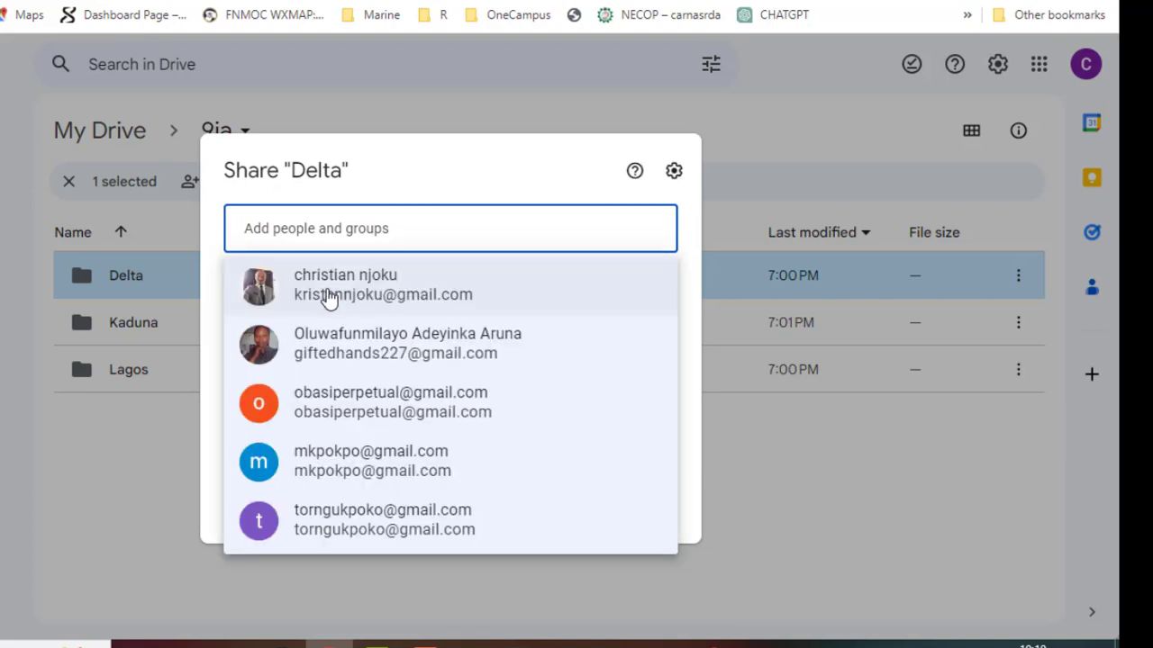
left_click(324, 298)
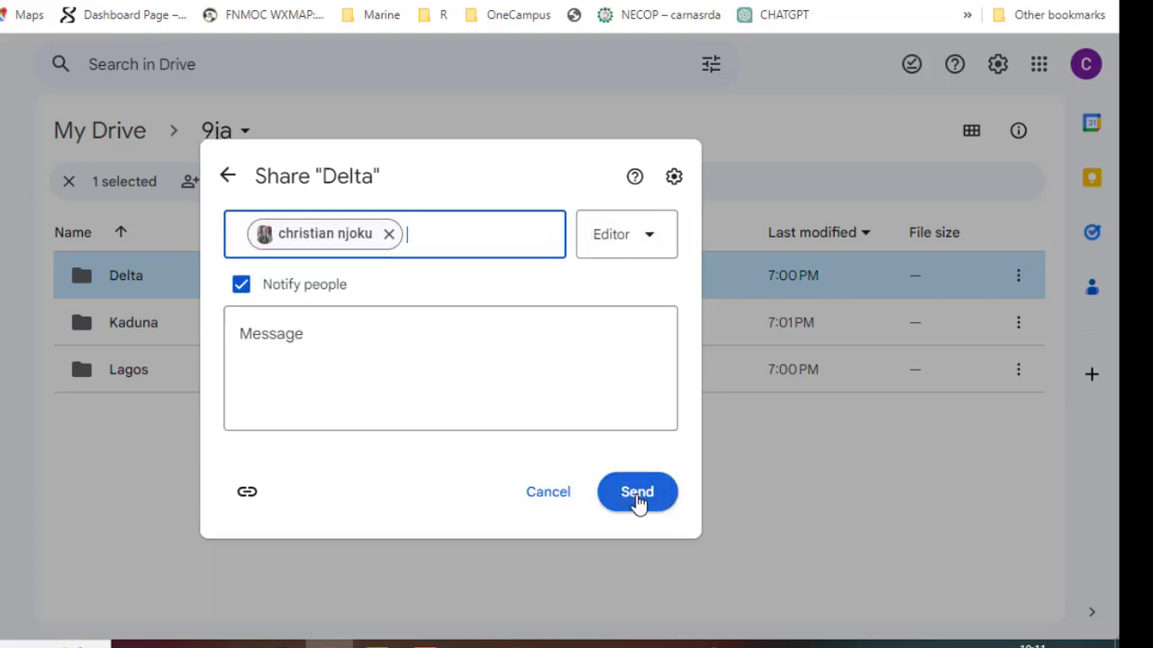
left_click(637, 498)
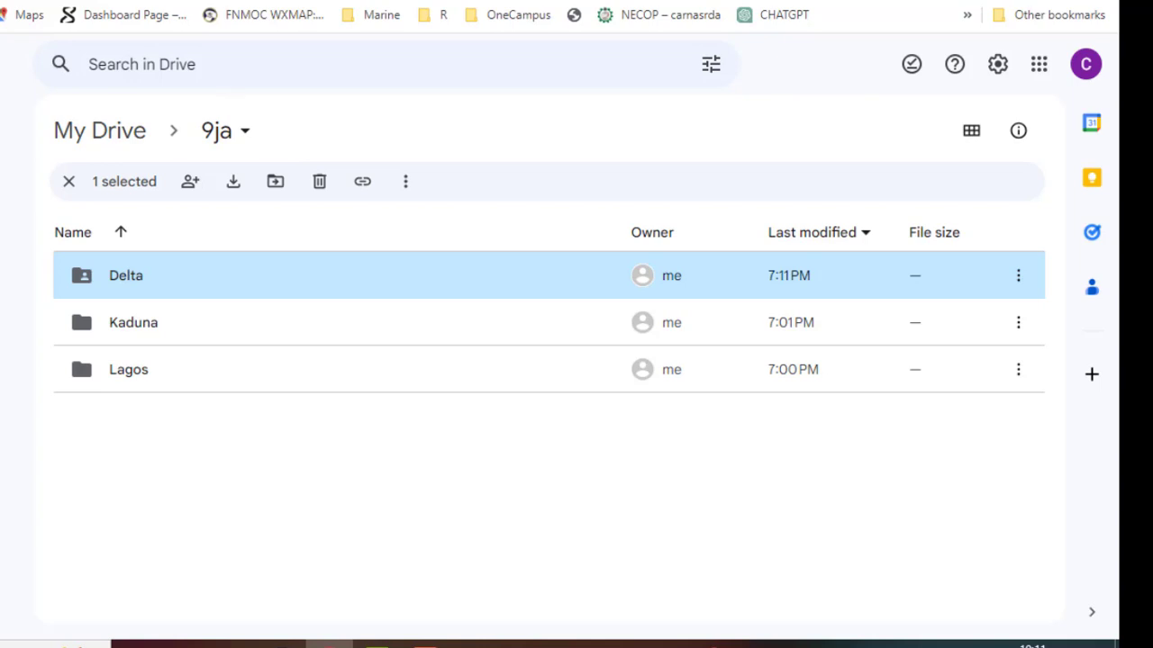
Switch to the recipient's Gmail inbox, read the Delta share notification and open the shared folder from it to inspect its file.
key("ctrl+Tab")
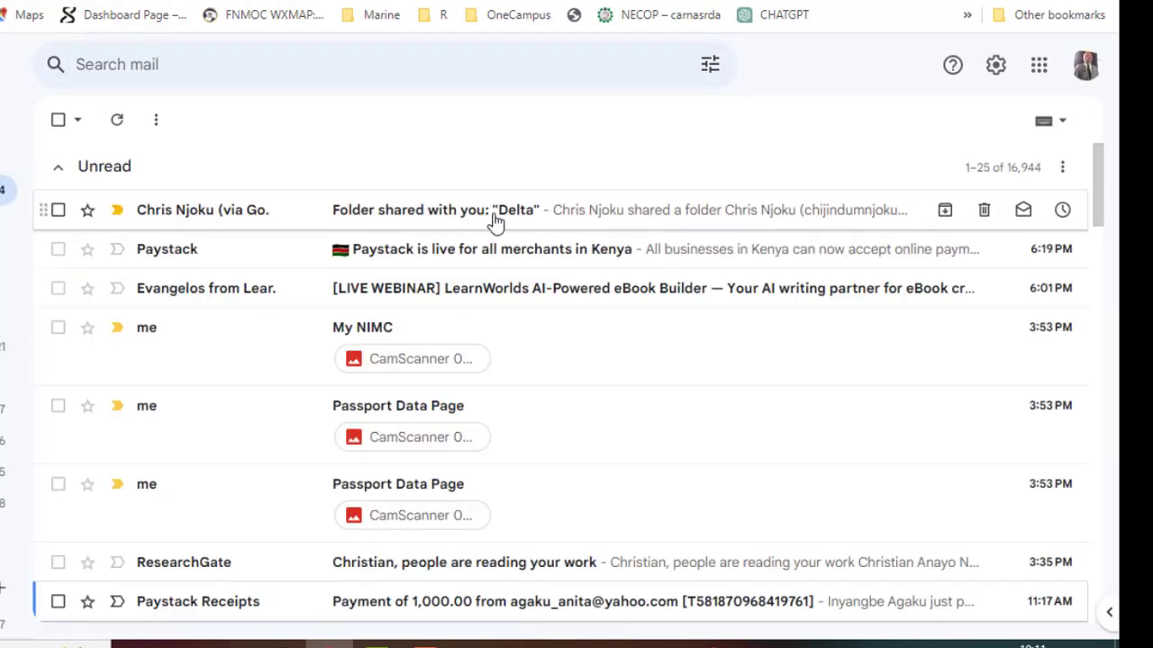
left_click(652, 216)
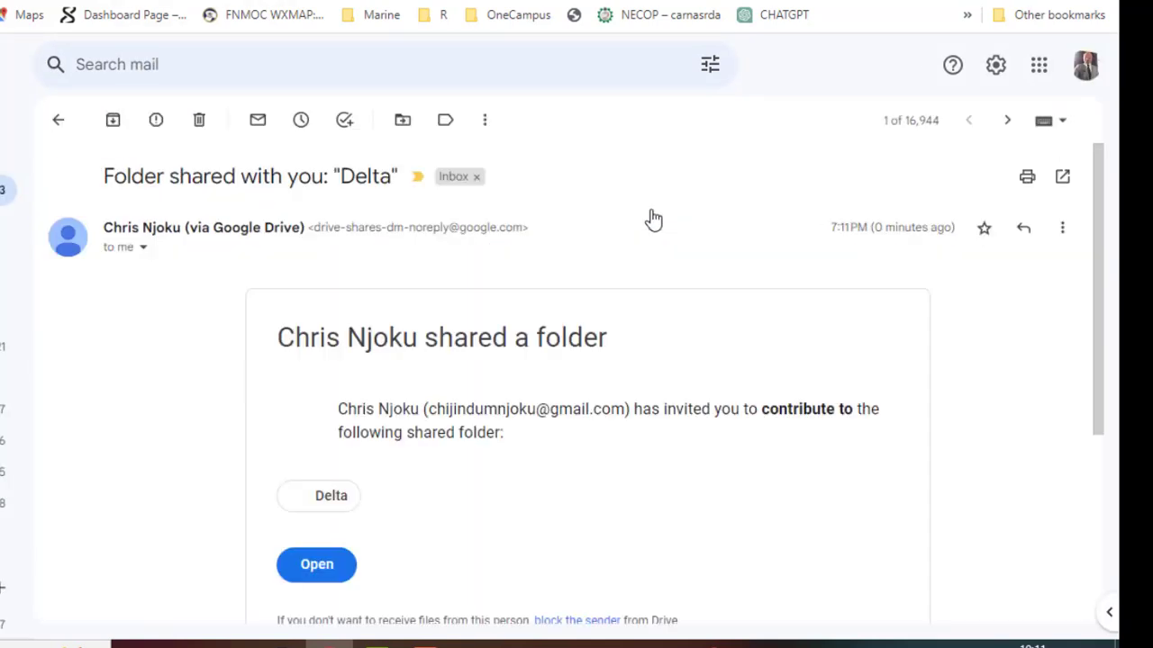
left_click_drag(1097, 385, 1091, 556)
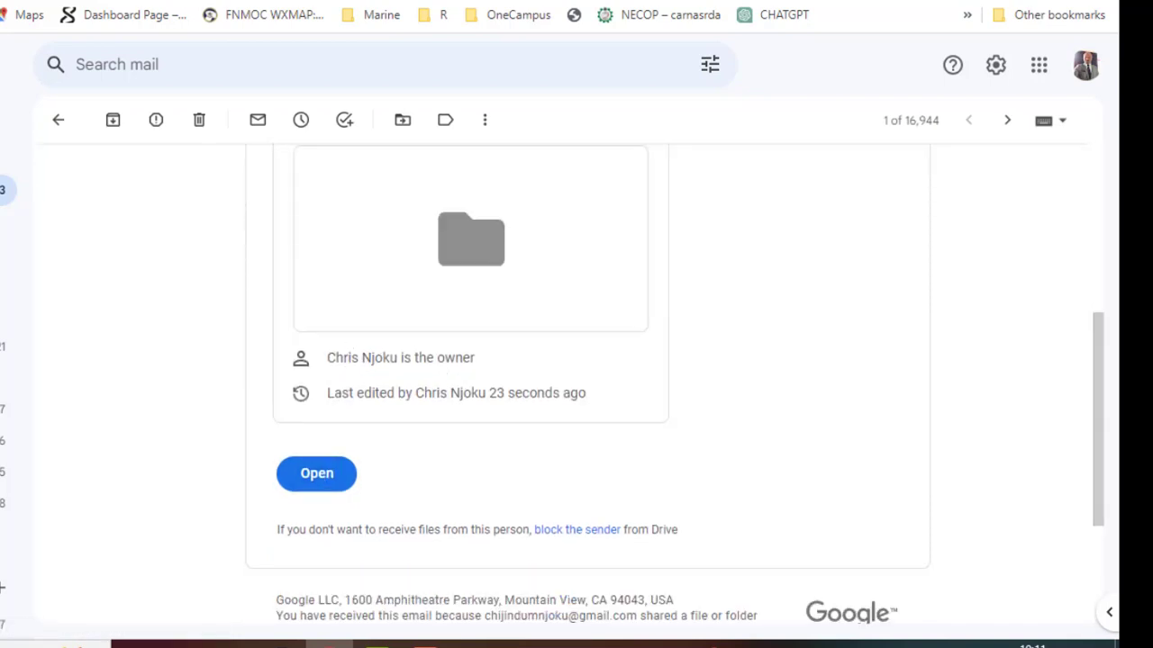
left_click_drag(1091, 459, 1101, 525)
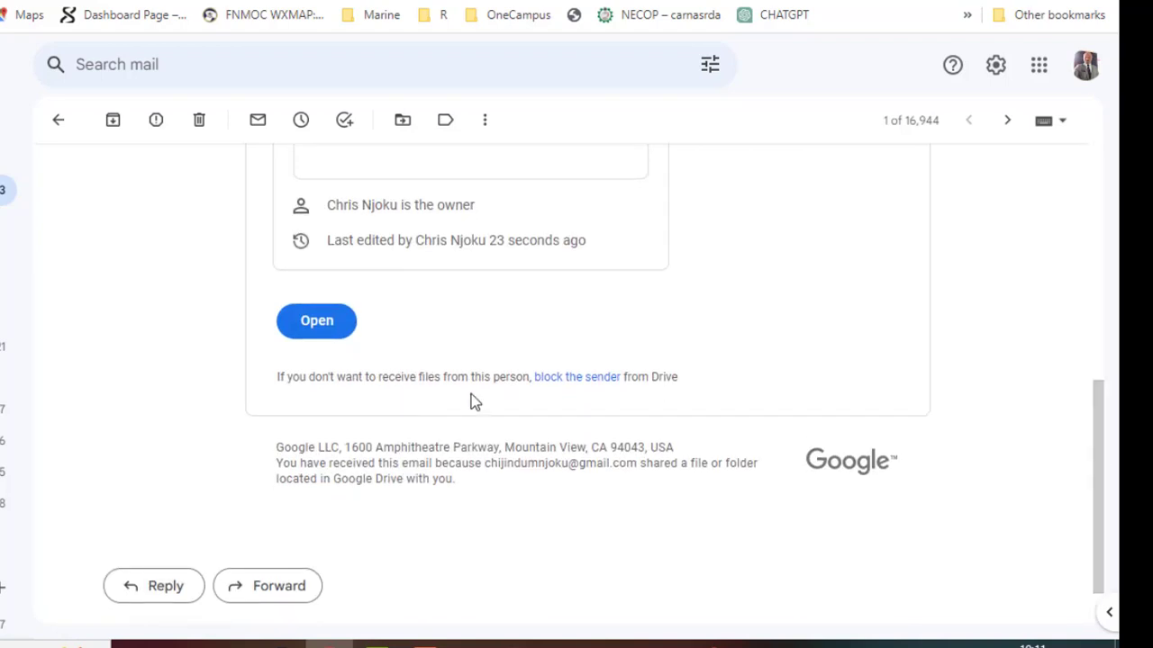
left_click(312, 332)
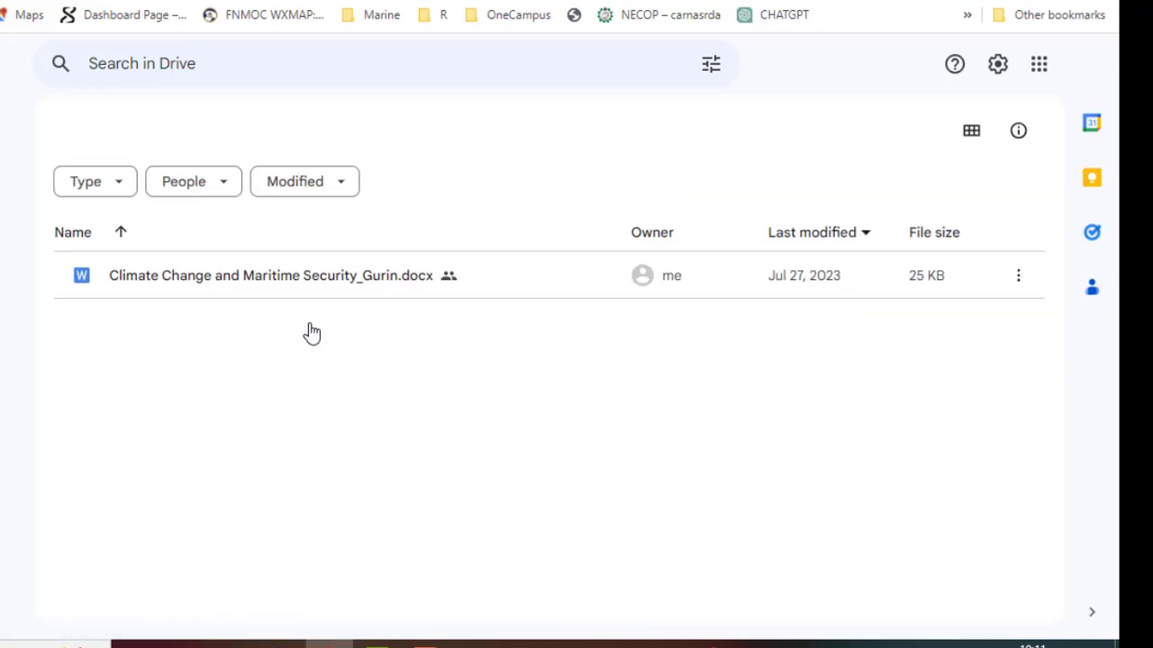
left_click(995, 281)
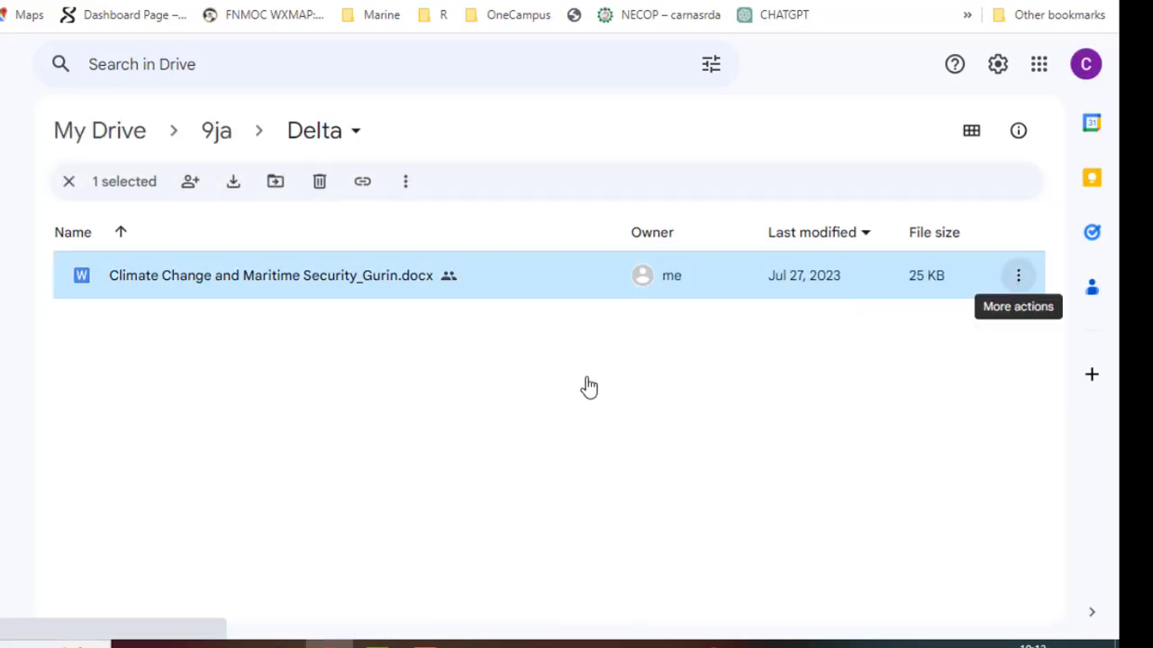
left_click(391, 417)
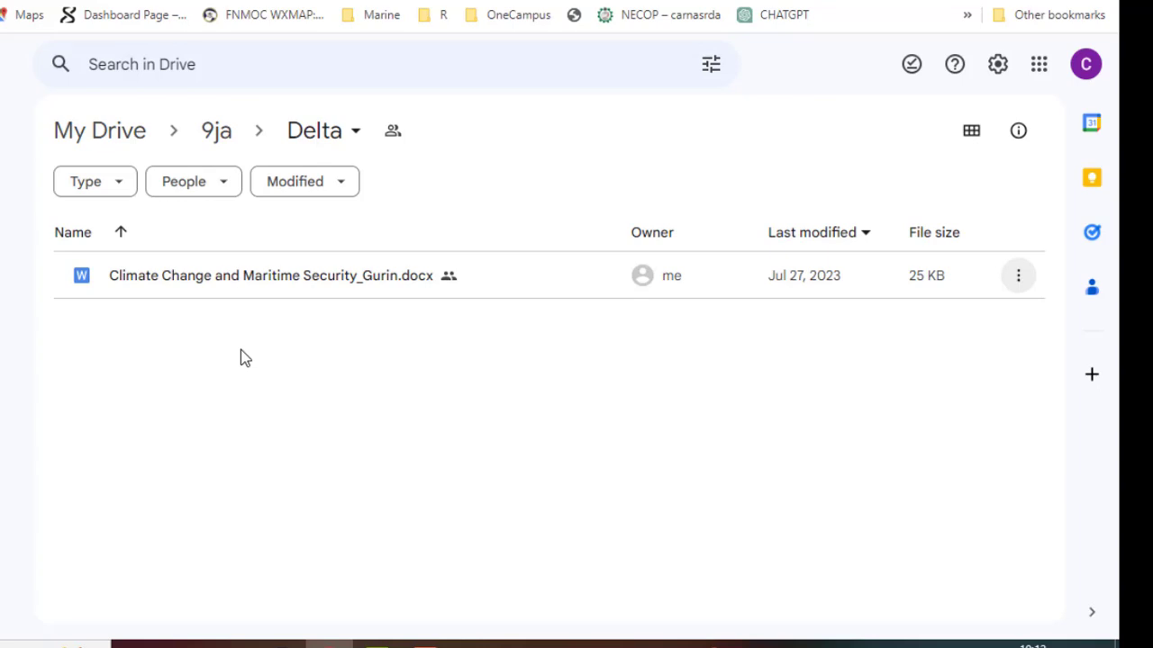
Return to the 9ja folder, set the Delta subfolder's general access to Anyone with the link, and copy its link.
key("alt+Left")
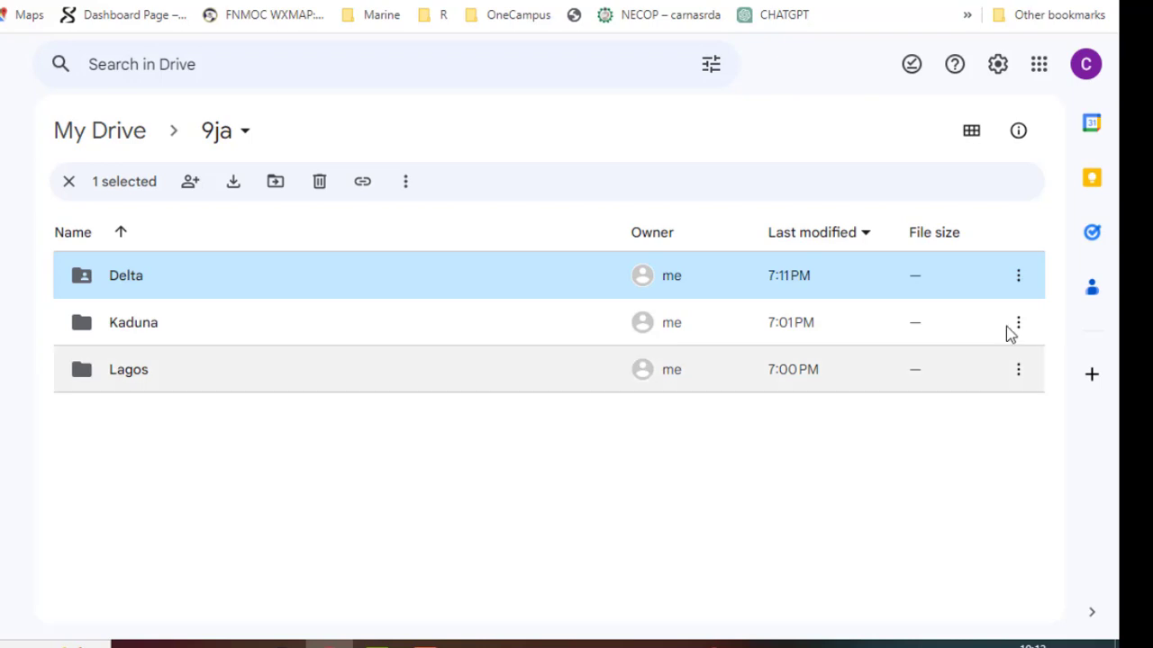
left_click(1020, 281)
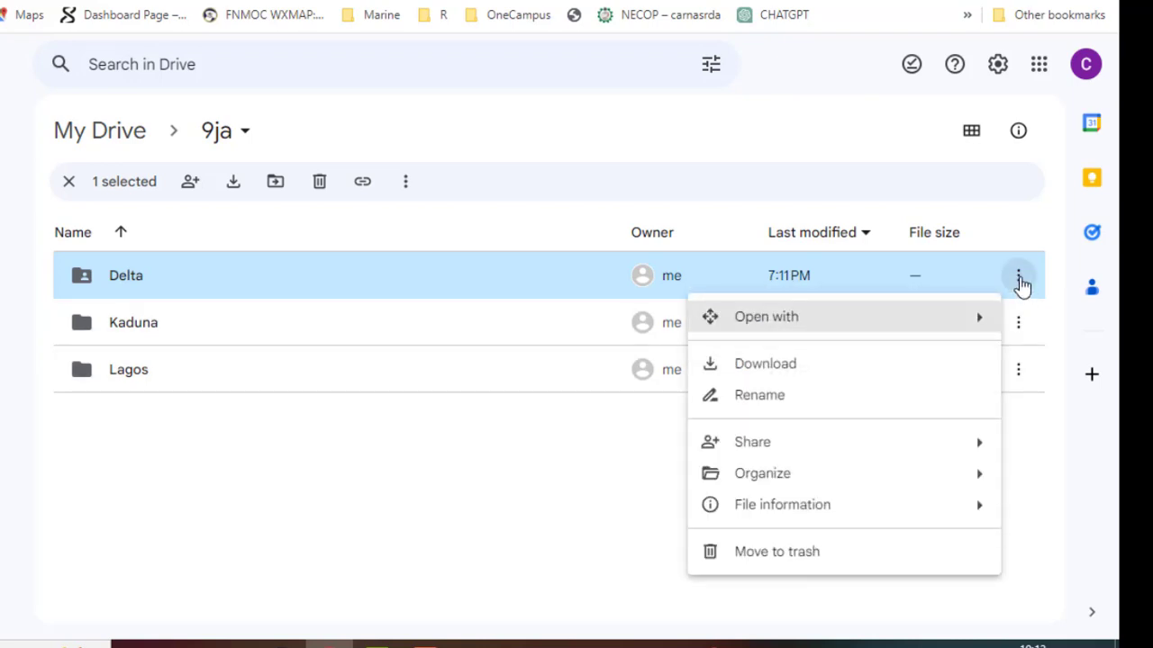
mouse_move(810, 442)
left_click(439, 463)
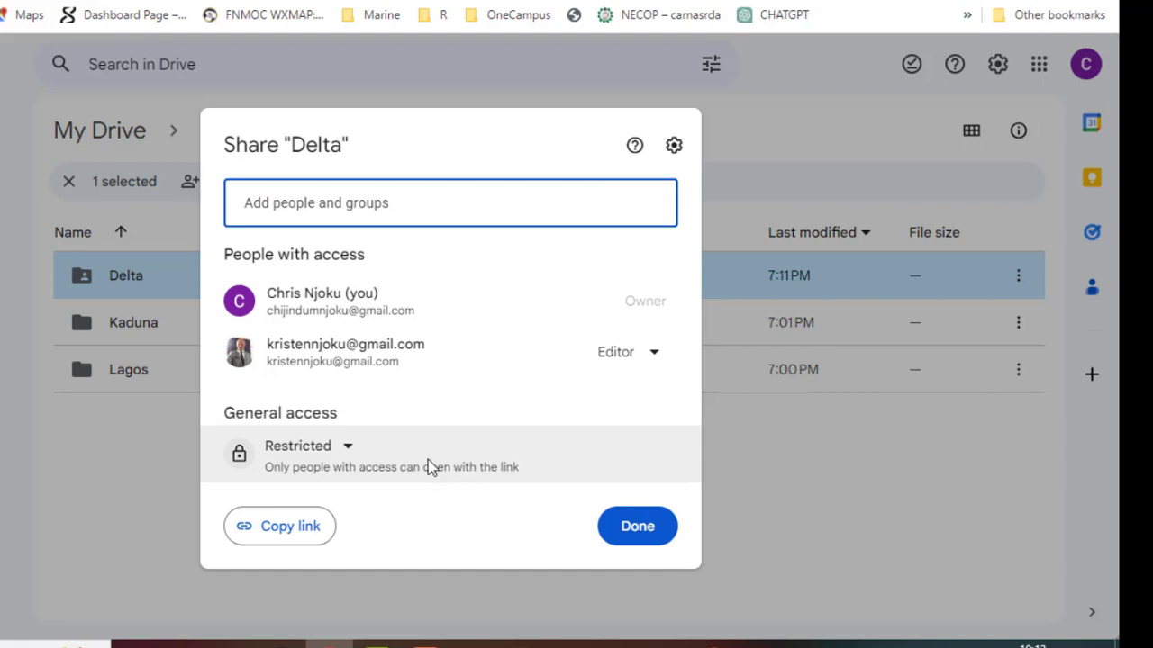
left_click(350, 448)
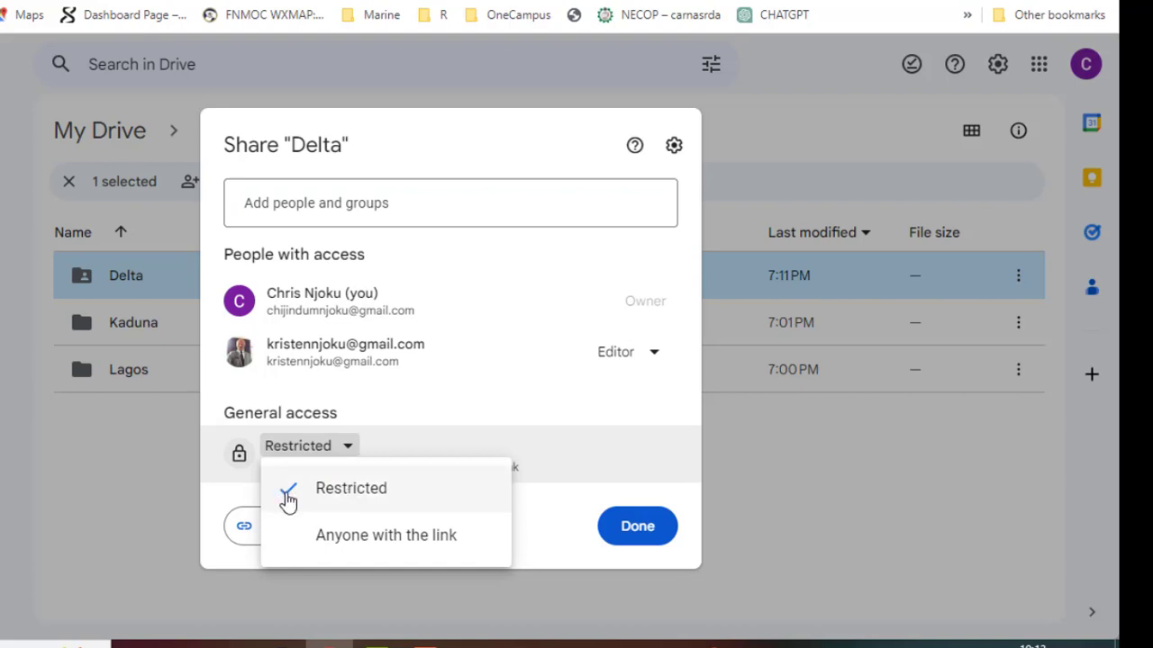
left_click(339, 540)
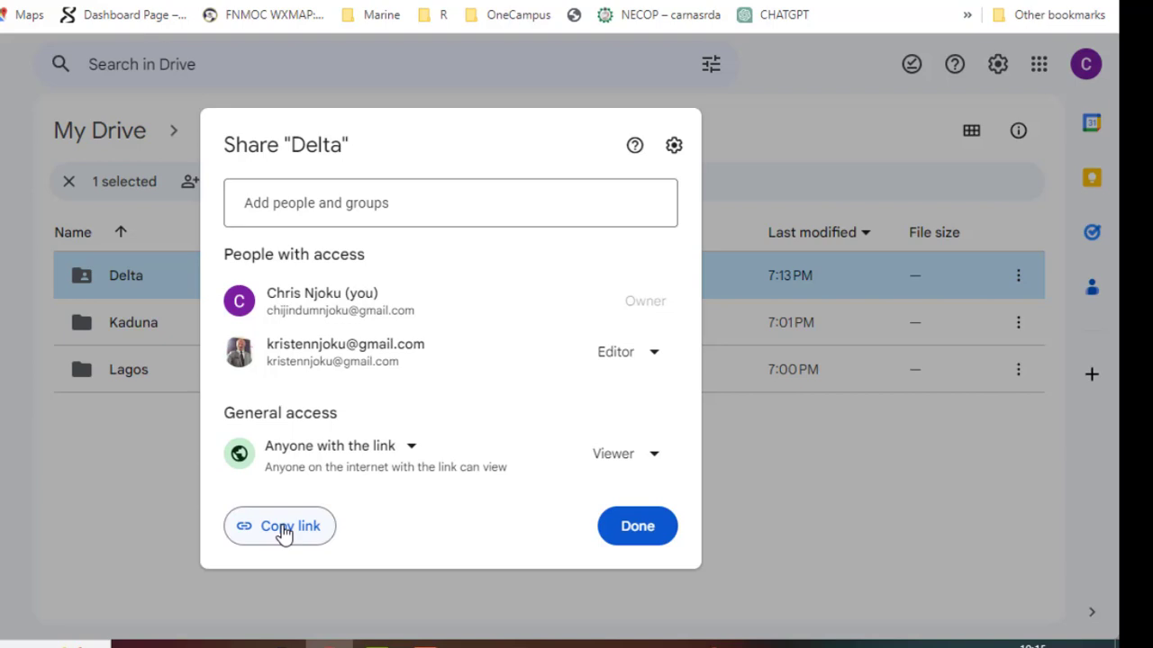
left_click(283, 533)
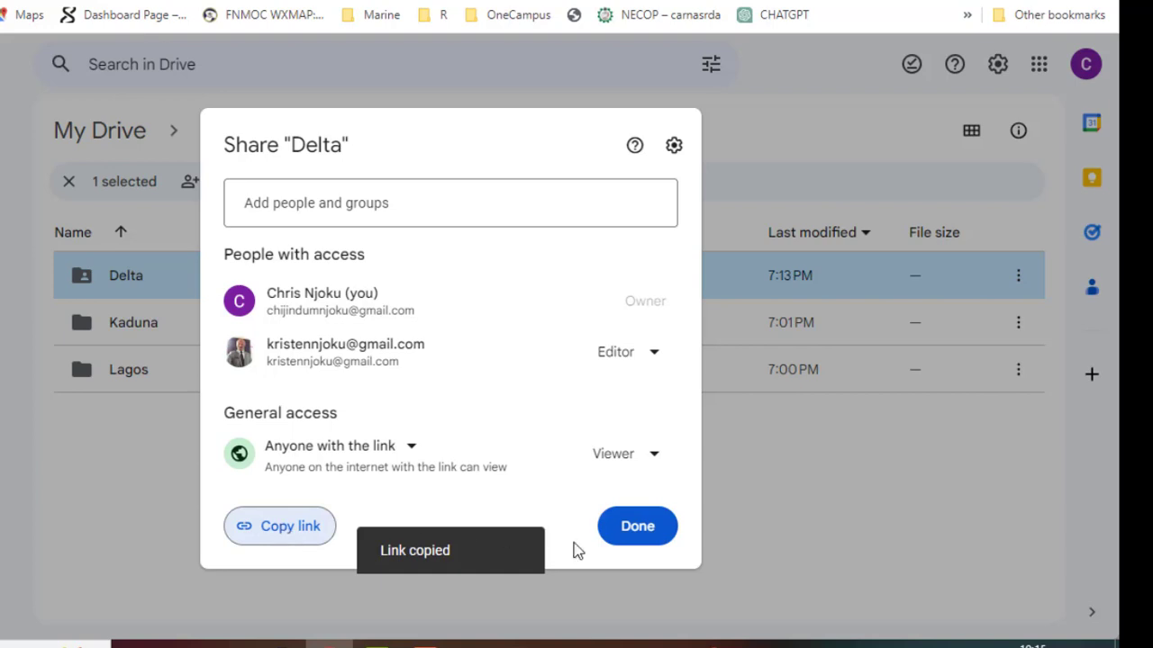
left_click(631, 533)
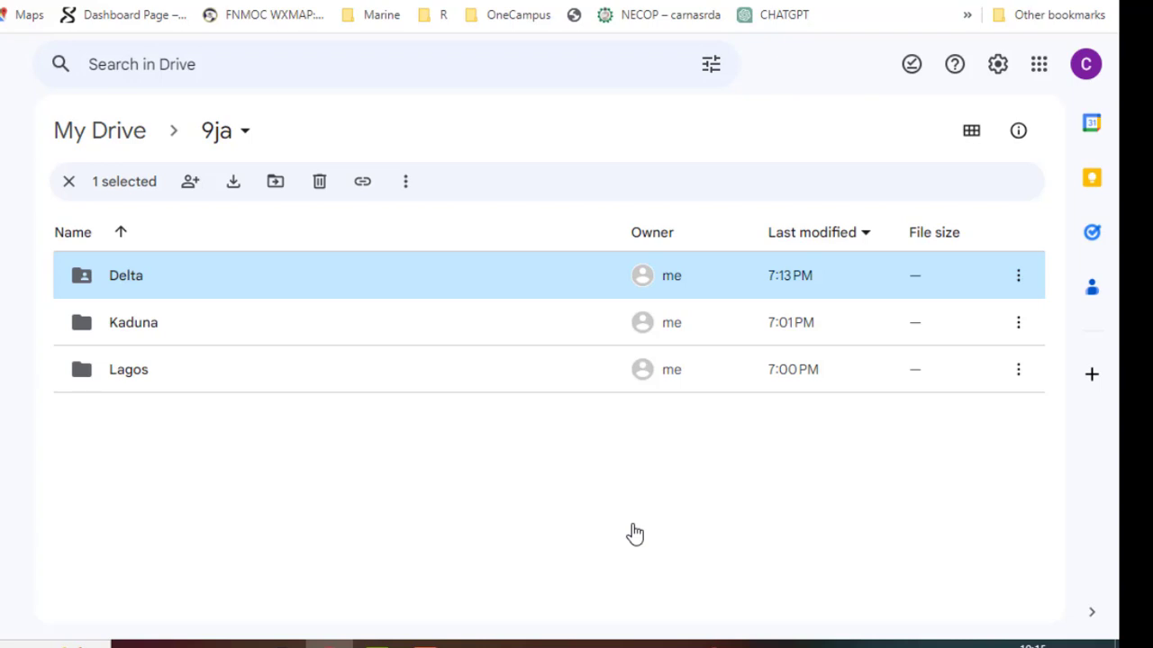
Prepare a Delta share to the contact as Editor with notification, pasting the copied folder link as the message.
left_click(1018, 275)
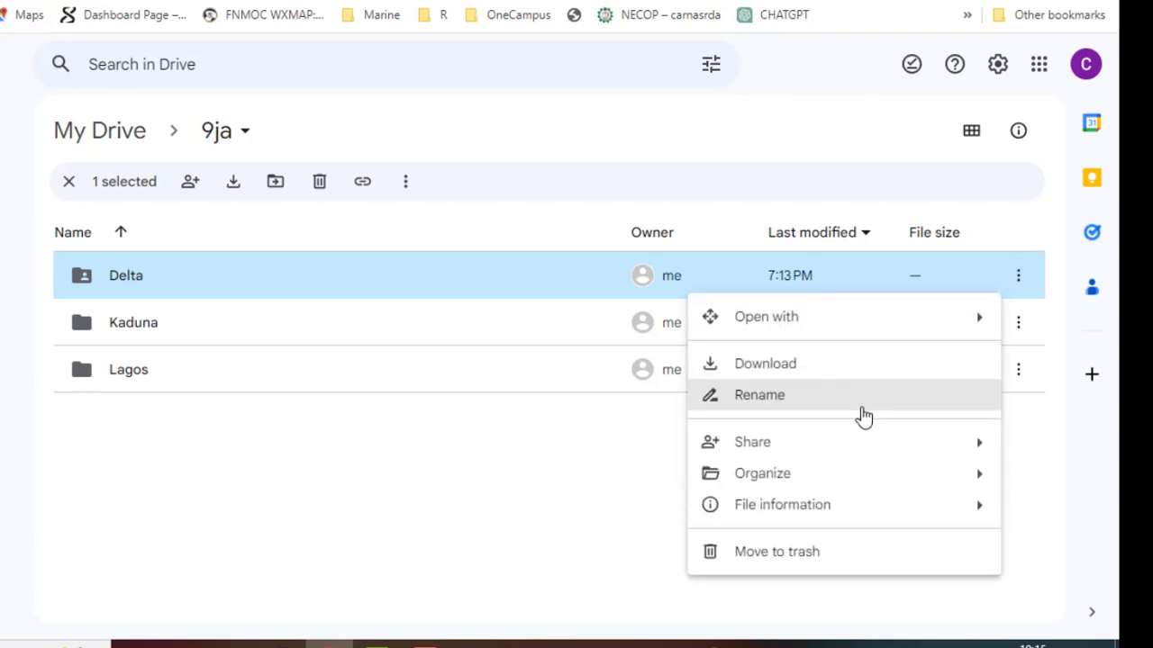
mouse_move(960, 451)
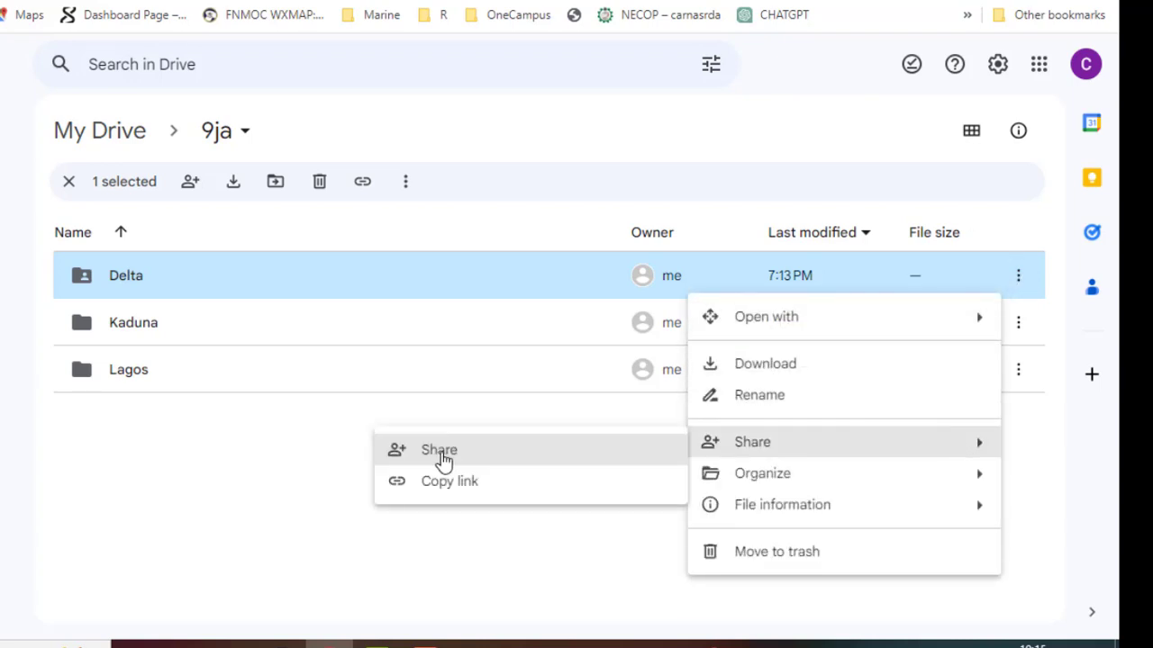
left_click(443, 459)
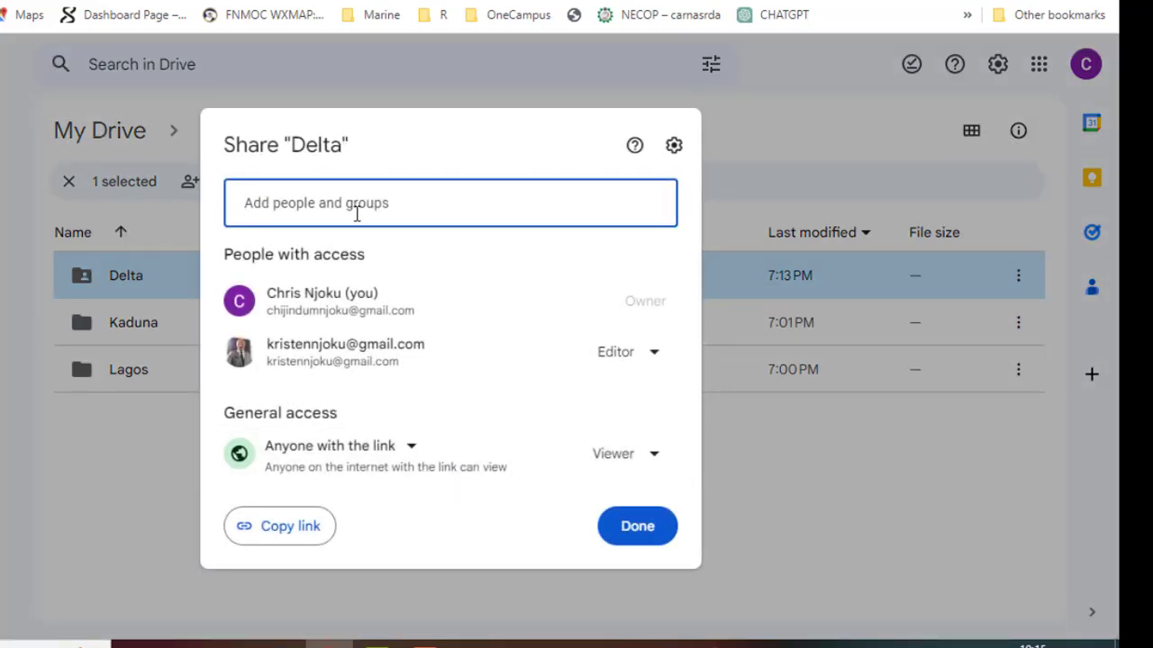
key("ctrl+v")
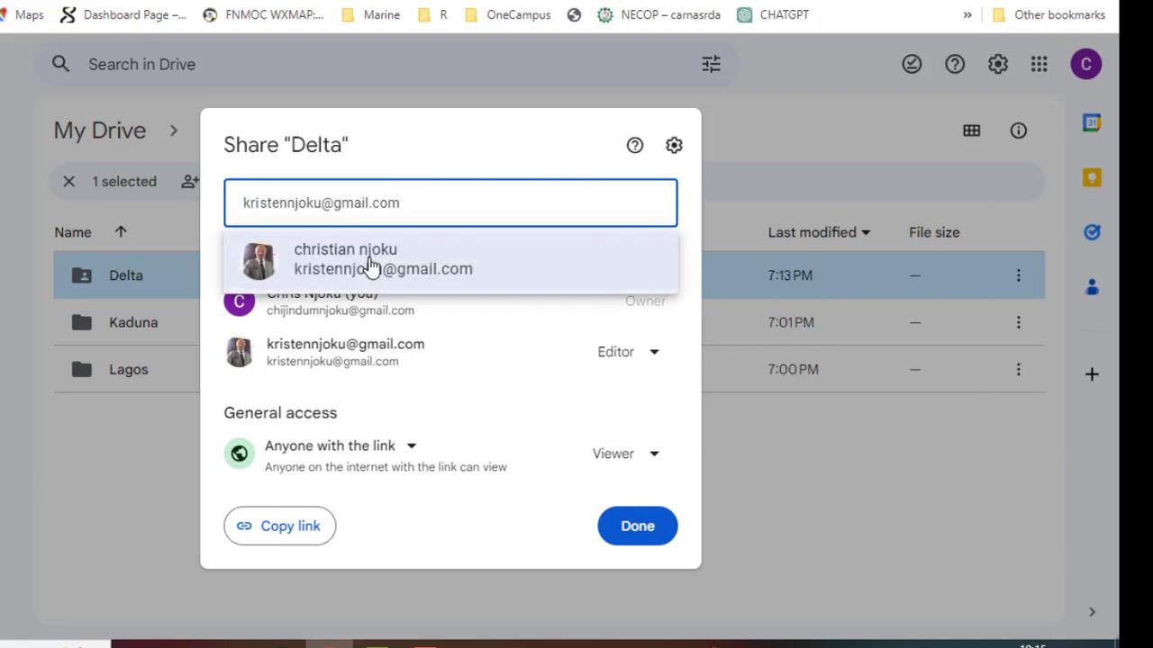
mouse_move(370, 264)
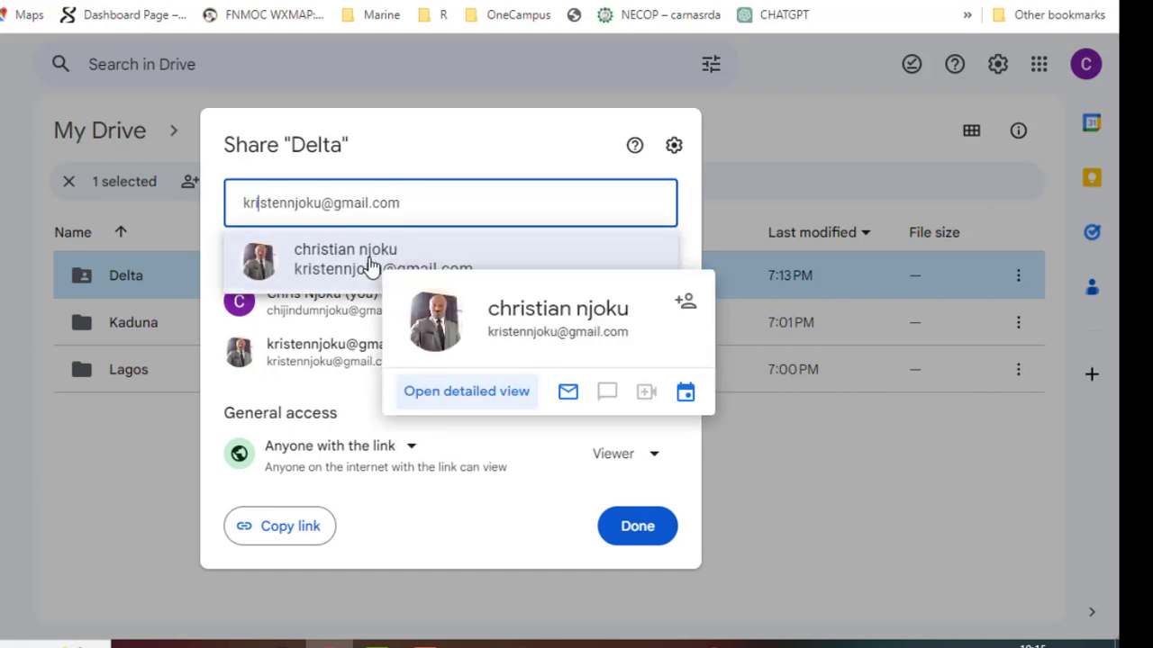
left_click(371, 262)
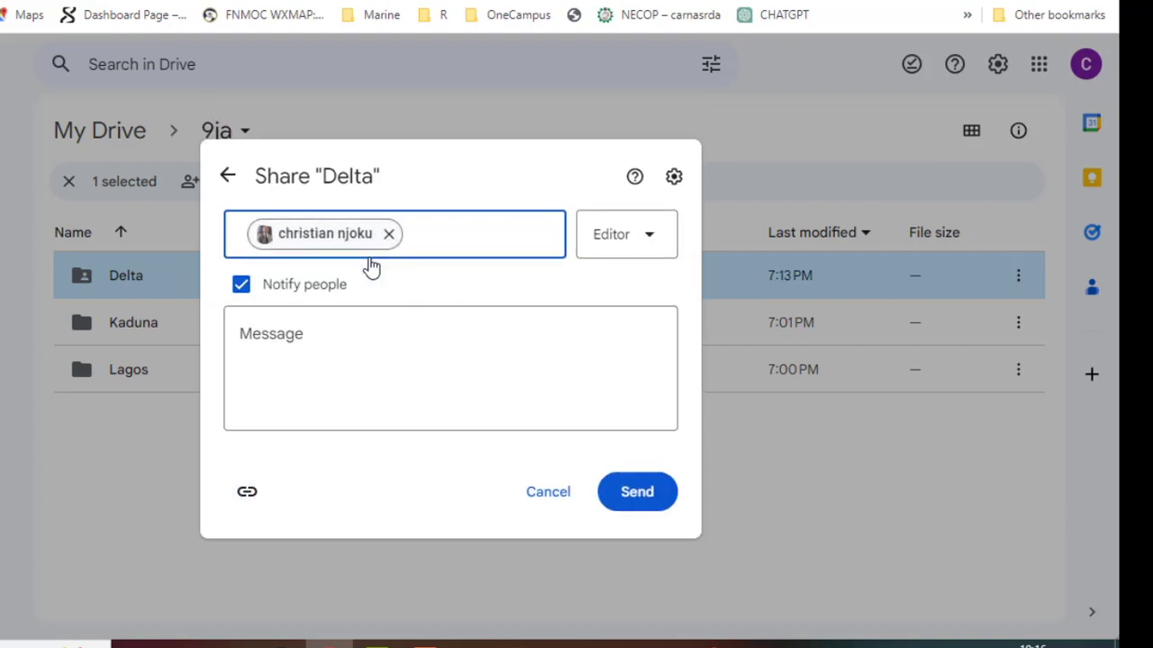
left_click(312, 341)
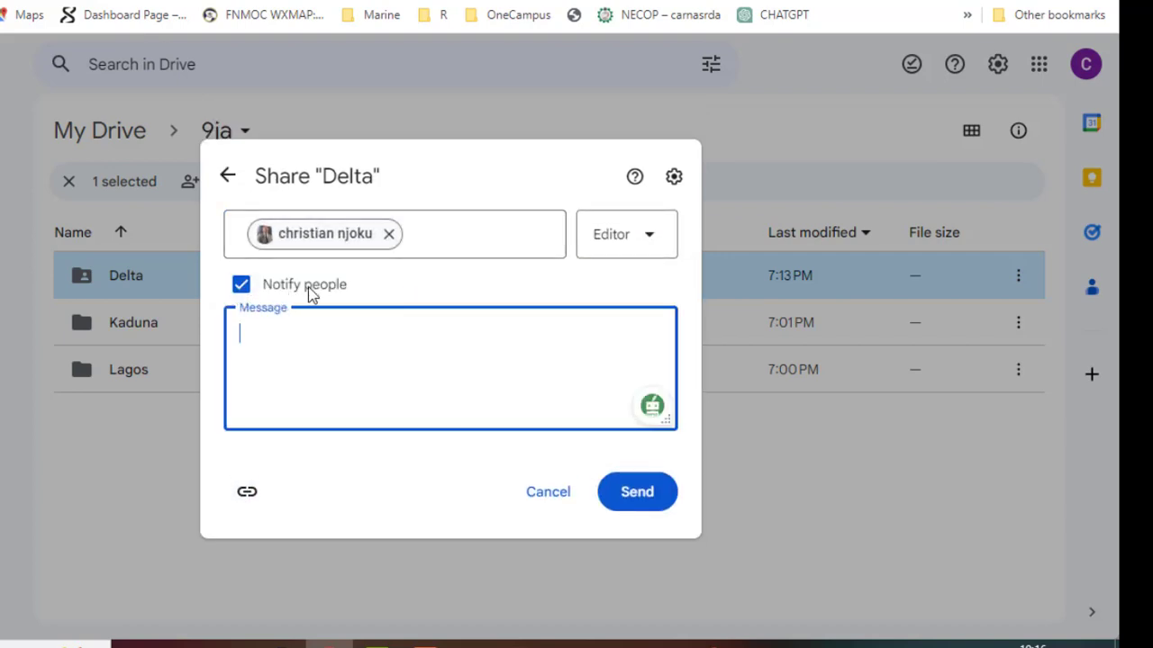
right_click(272, 331)
left_click(302, 147)
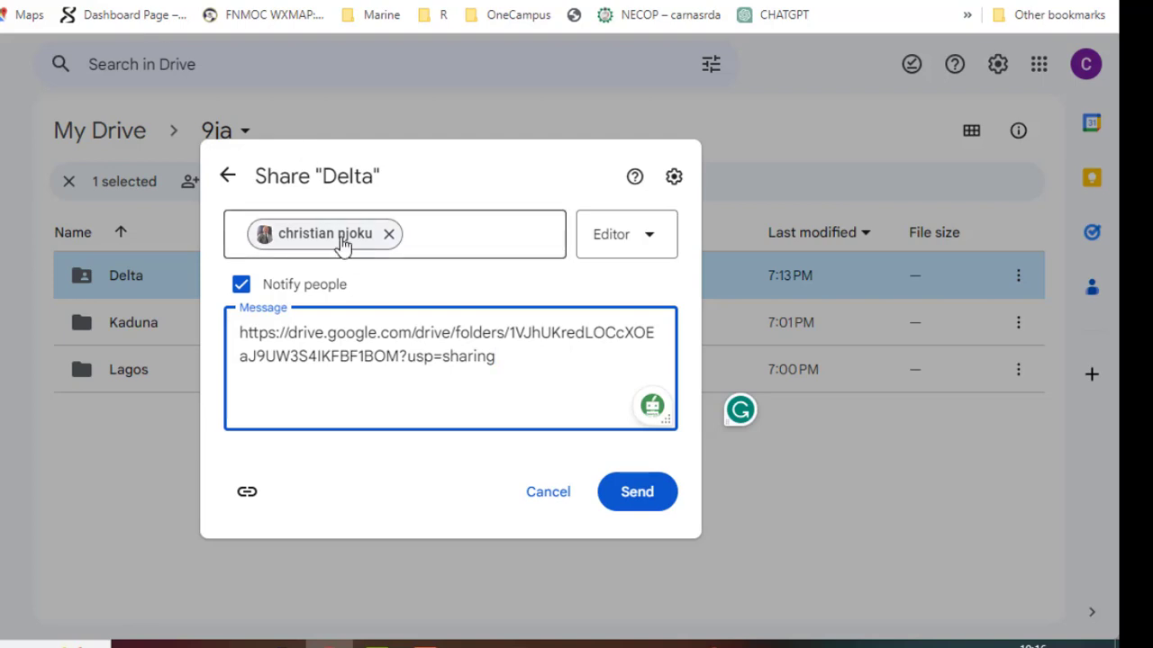
Clear the pasted folder link from the message, cancel the Delta share and close its sharing settings.
mouse_move(342, 243)
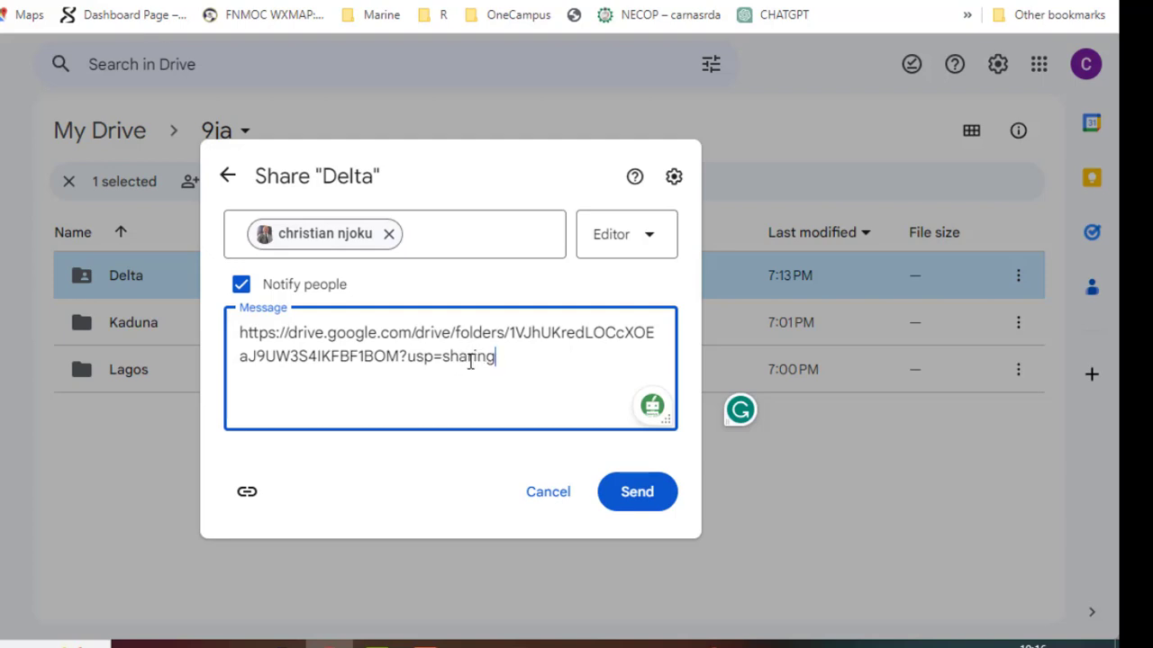
key("BackSpace")
key("BackSpace")
key("BackSpace")
key("BackSpace")
key("BackSpace")
key("BackSpace")
key("BackSpace")
key("BackSpace")
key("BackSpace")
key("BackSpace")
key("BackSpace")
key("BackSpace")
key("BackSpace")
key("BackSpace")
key("BackSpace")
key("BackSpace")
key("BackSpace")
key("BackSpace")
key("BackSpace")
key("BackSpace")
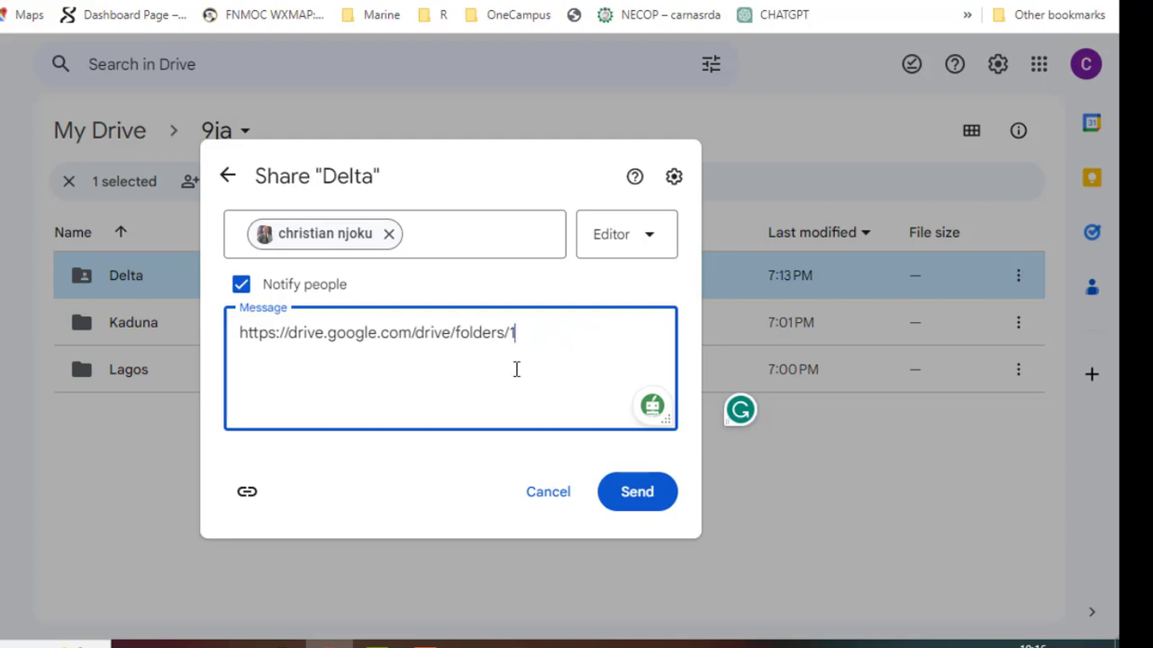
key("BackSpace")
key("BackSpace")
key("BackSpace")
key("BackSpace")
key("BackSpace")
key("BackSpace")
key("BackSpace")
key("BackSpace")
key("BackSpace")
key("BackSpace")
key("BackSpace")
key("BackSpace")
key("BackSpace")
key("BackSpace")
key("BackSpace")
key("BackSpace")
key("BackSpace")
key("BackSpace")
key("BackSpace")
key("BackSpace")
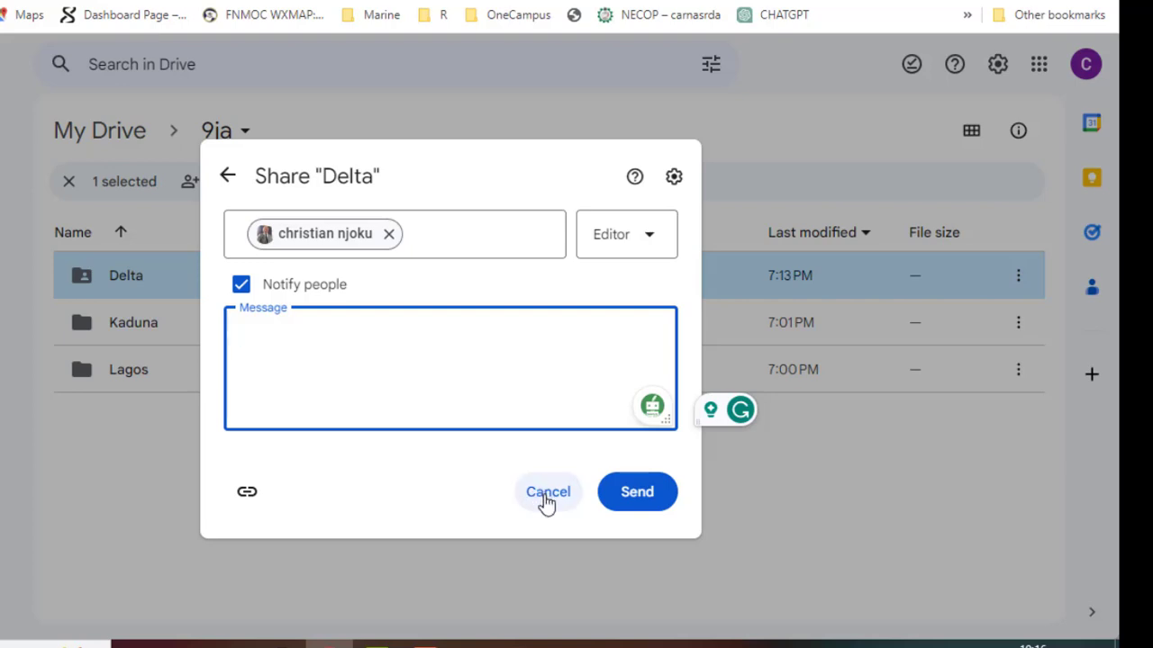
left_click(547, 504)
left_click(643, 530)
Set the Delta folder's general access to Restricted and copy its link.
left_click(1020, 279)
mouse_move(793, 442)
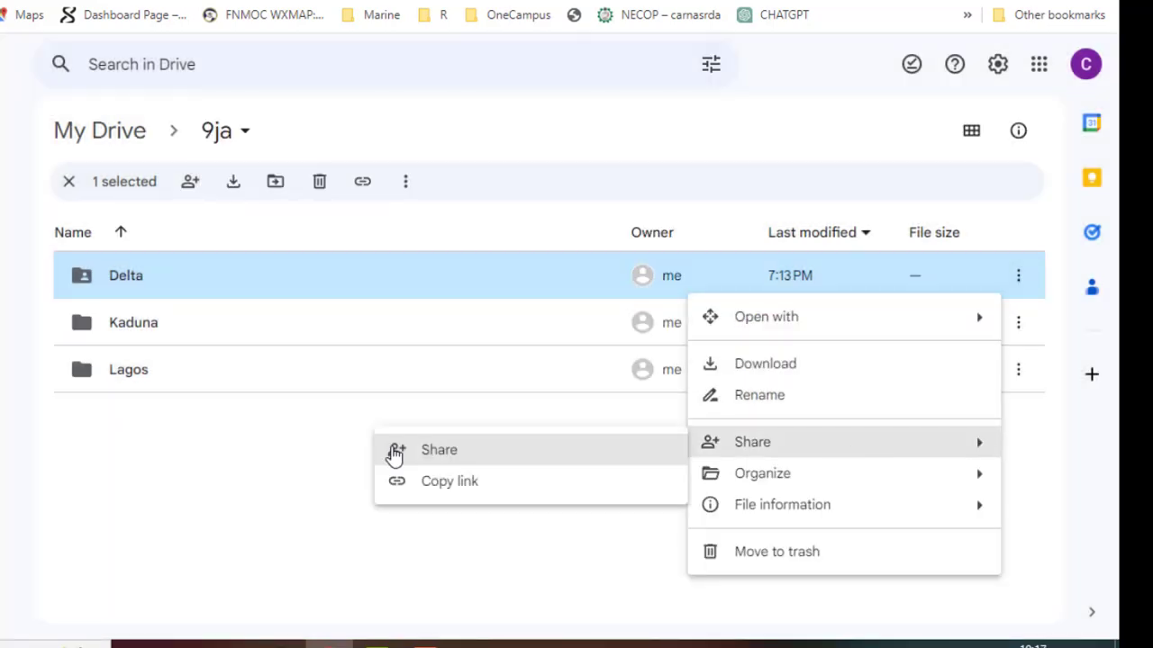
left_click(420, 453)
left_click(411, 446)
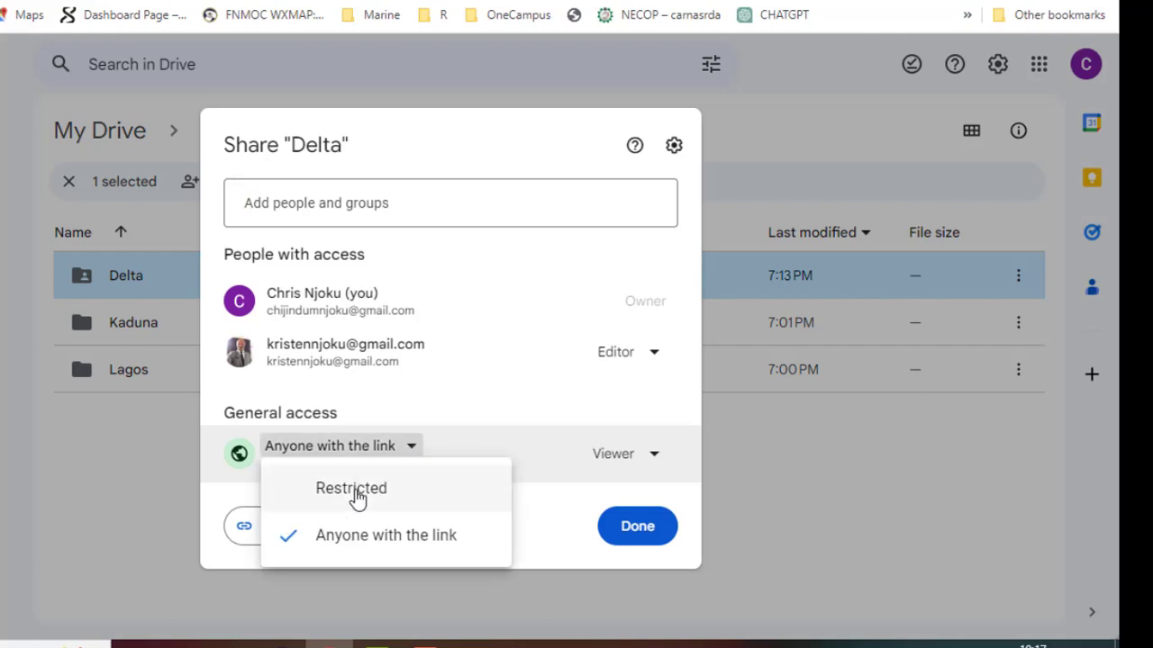
left_click(356, 492)
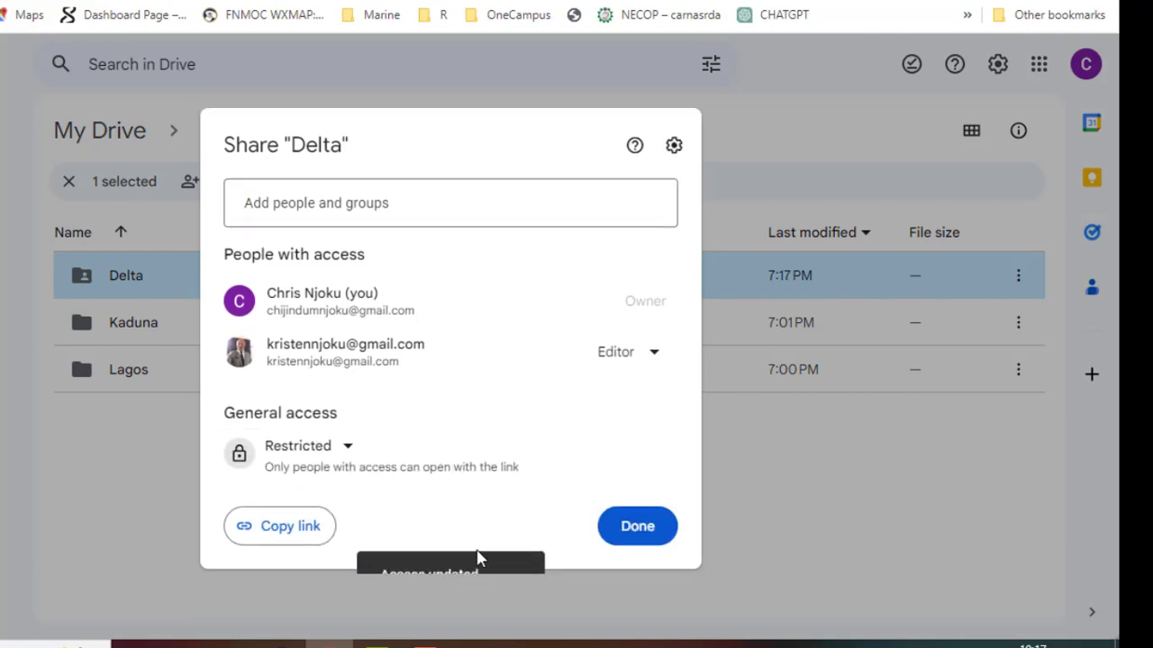
left_click(297, 530)
left_click(631, 530)
Draft an Editor share of Delta to the same contact with the restricted folder link as the message, and discard it.
left_click(1020, 278)
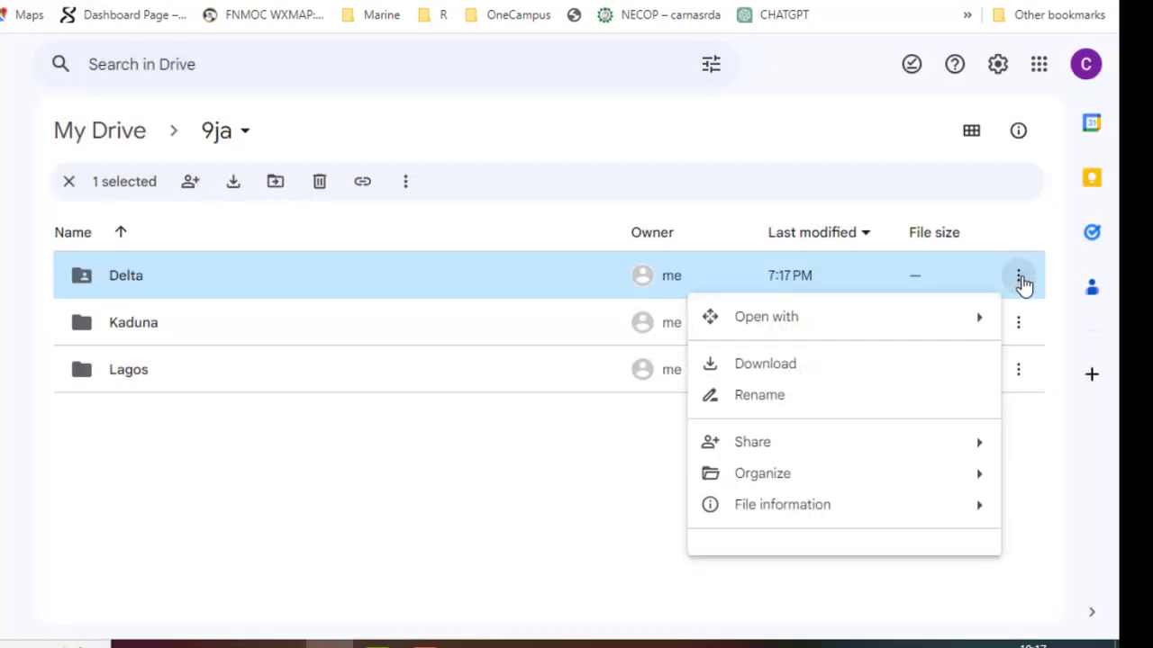
mouse_move(733, 442)
left_click(442, 449)
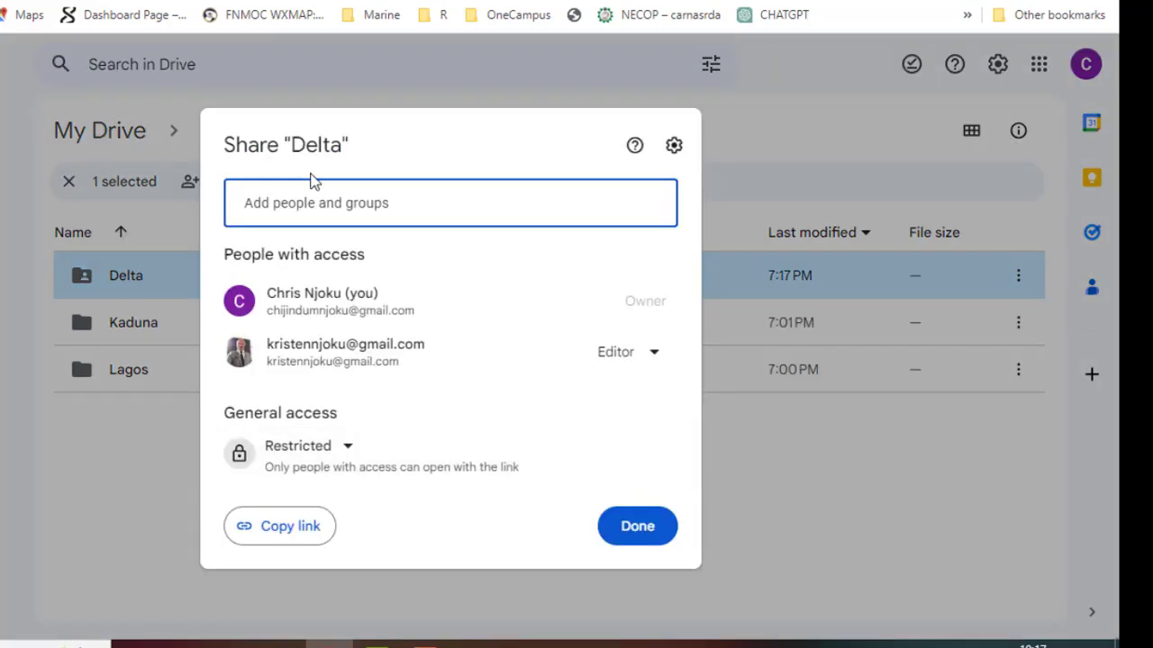
key("ctrl+v")
left_click(381, 268)
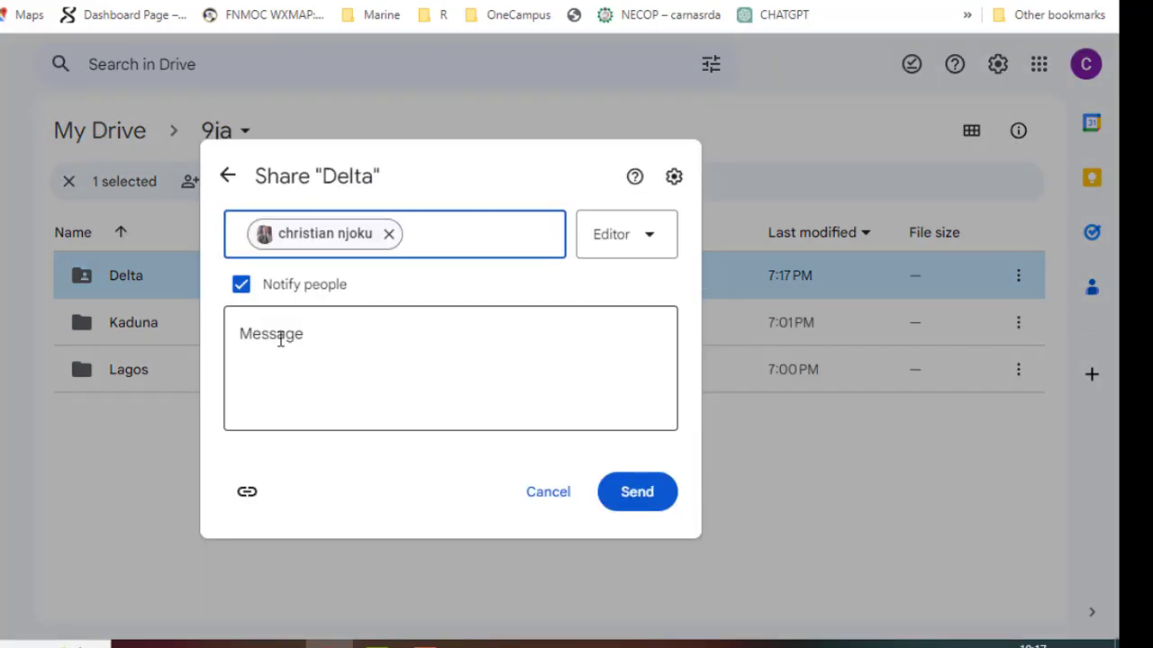
right_click(280, 339)
left_click(312, 148)
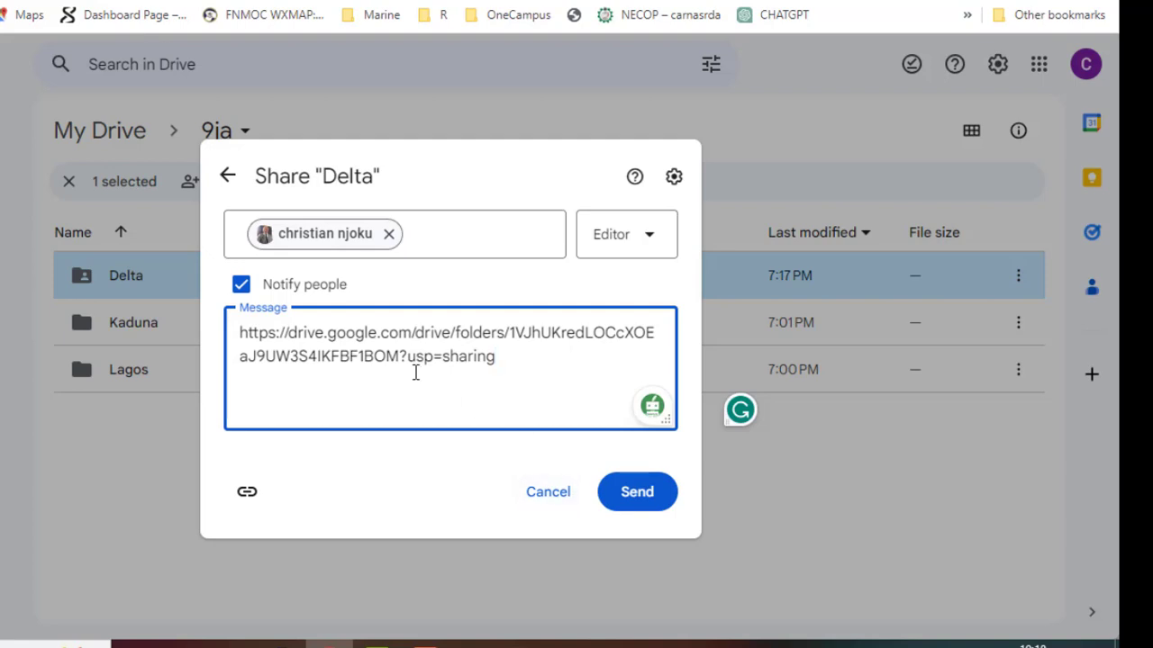
left_click(227, 175)
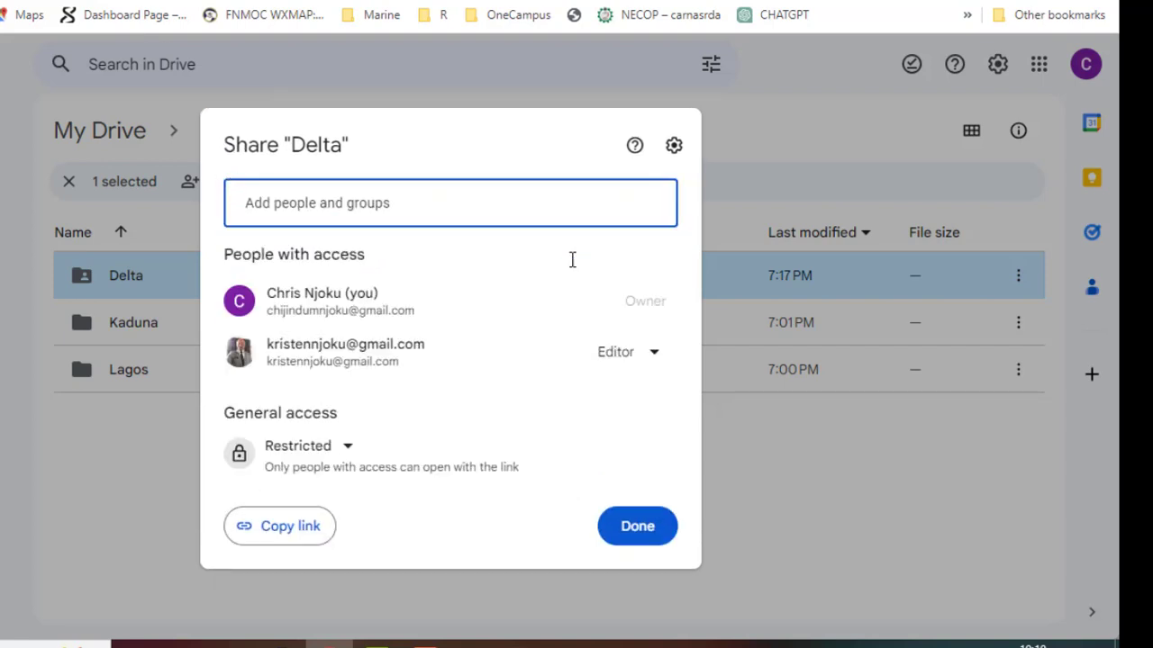
left_click(643, 532)
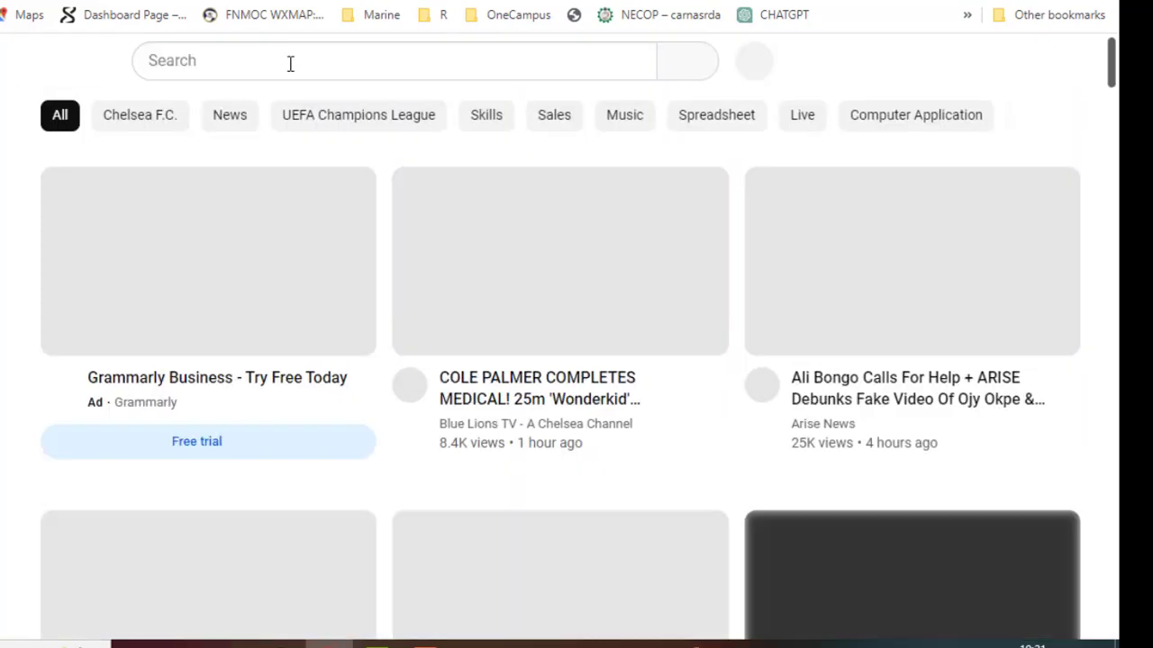
Switch to YouTube, open the Simplifier channel and look through its created playlists.
left_click(290, 63)
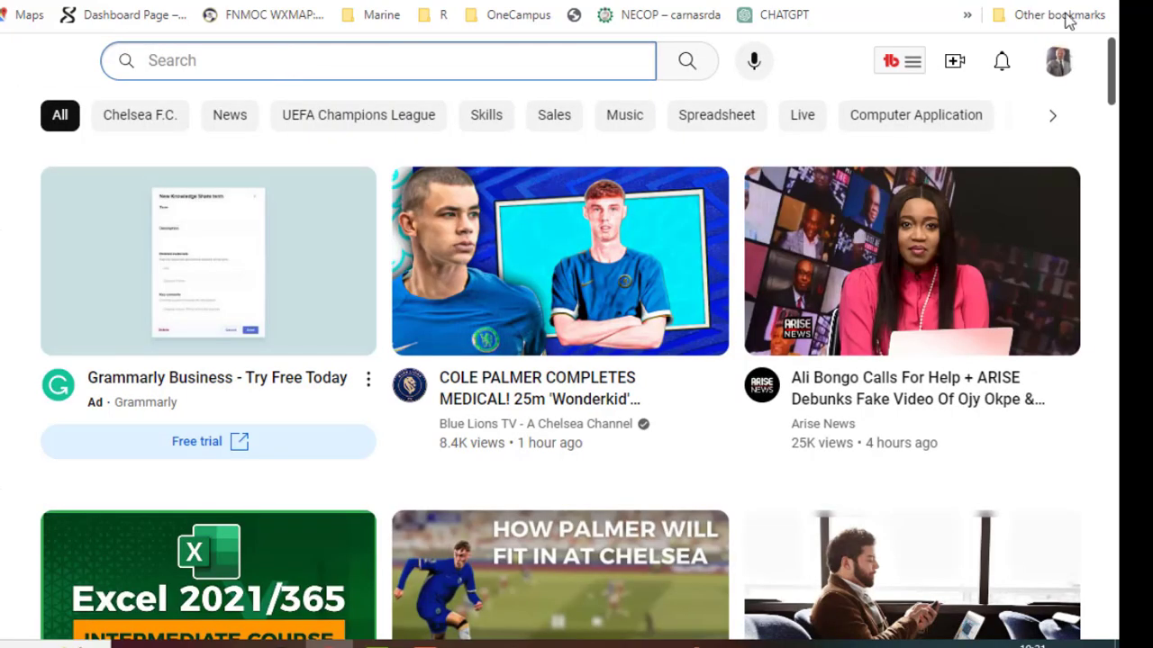
left_click(1058, 63)
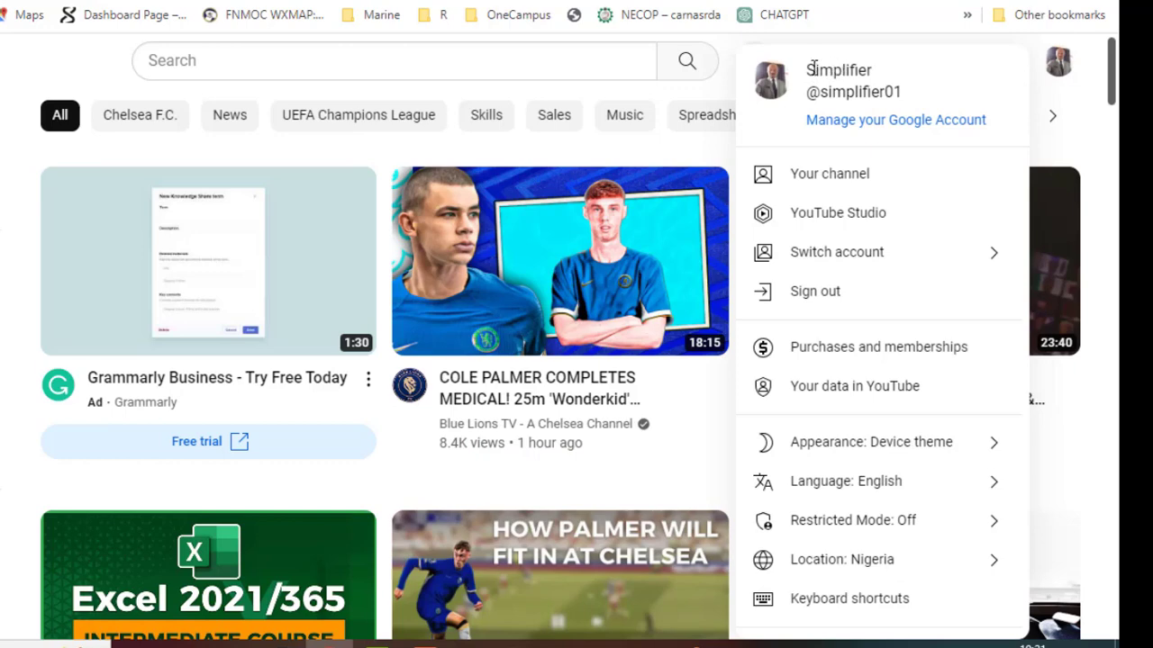
left_click(828, 178)
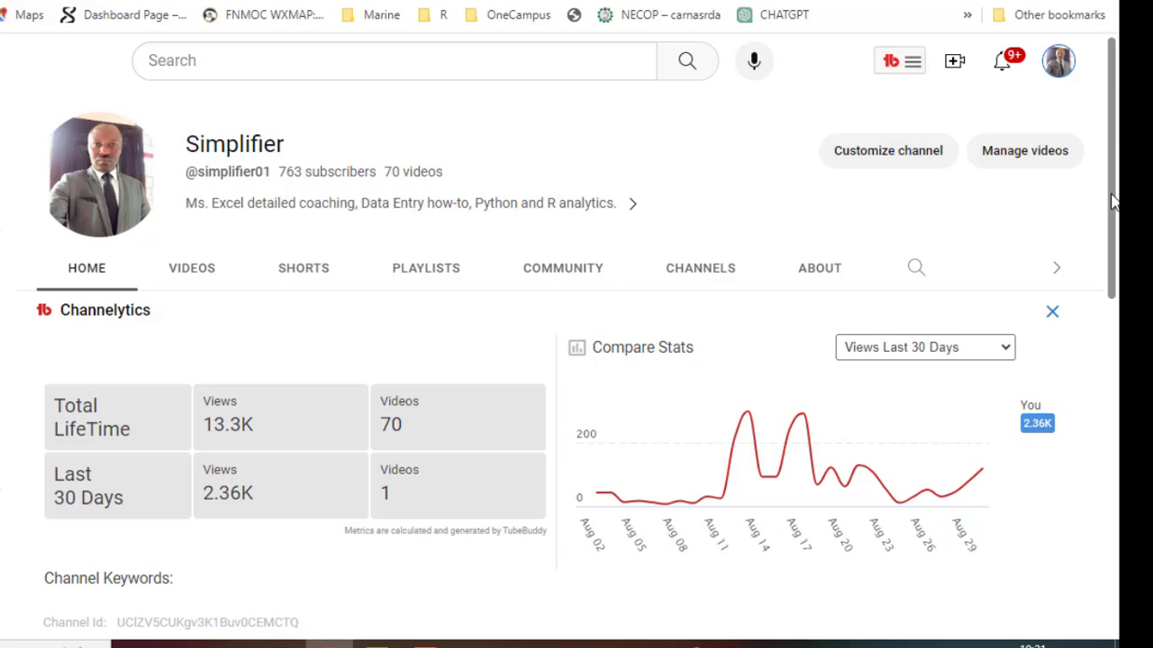
left_click(442, 275)
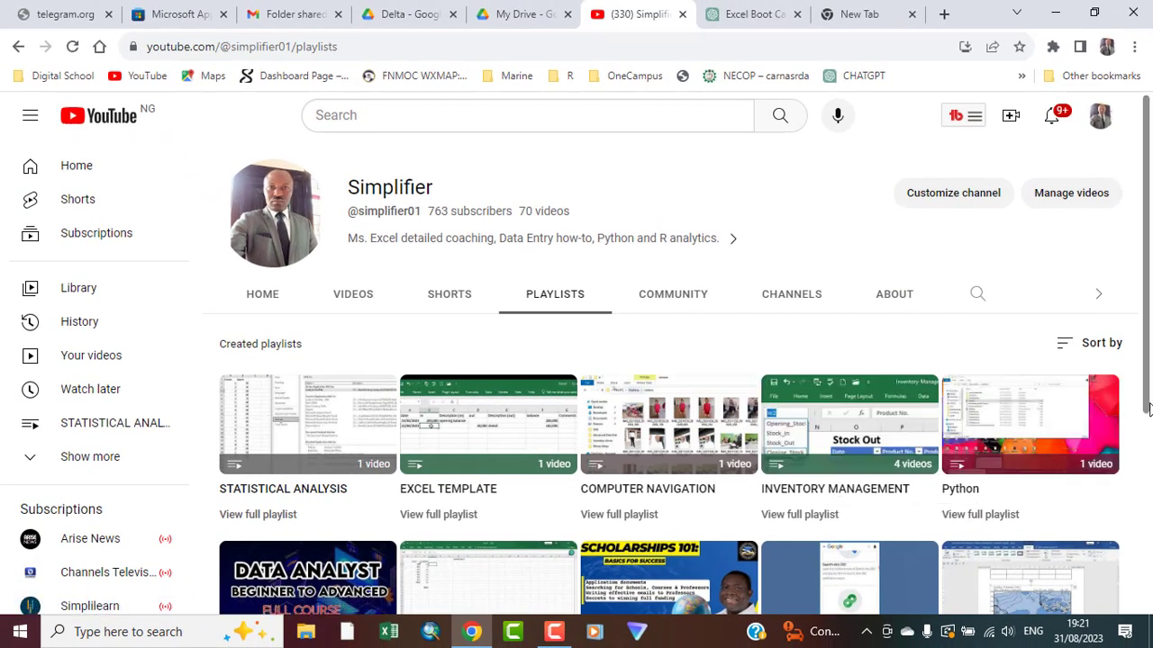
left_click_drag(1147, 404, 1147, 429)
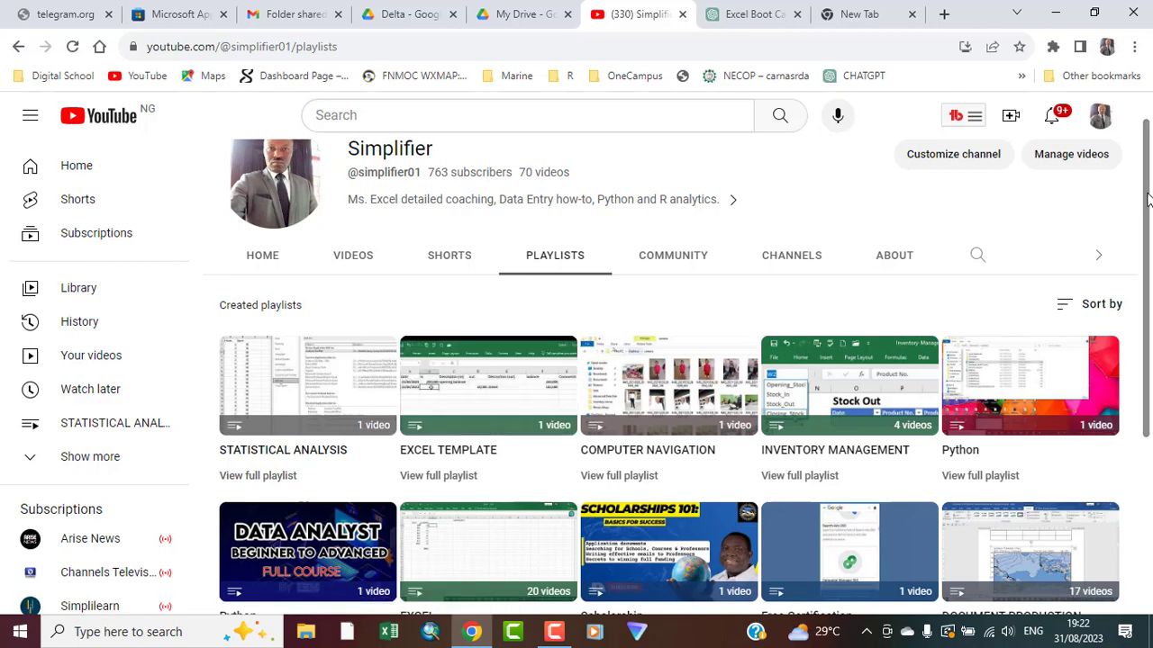
scroll(476, 404, "up", 1)
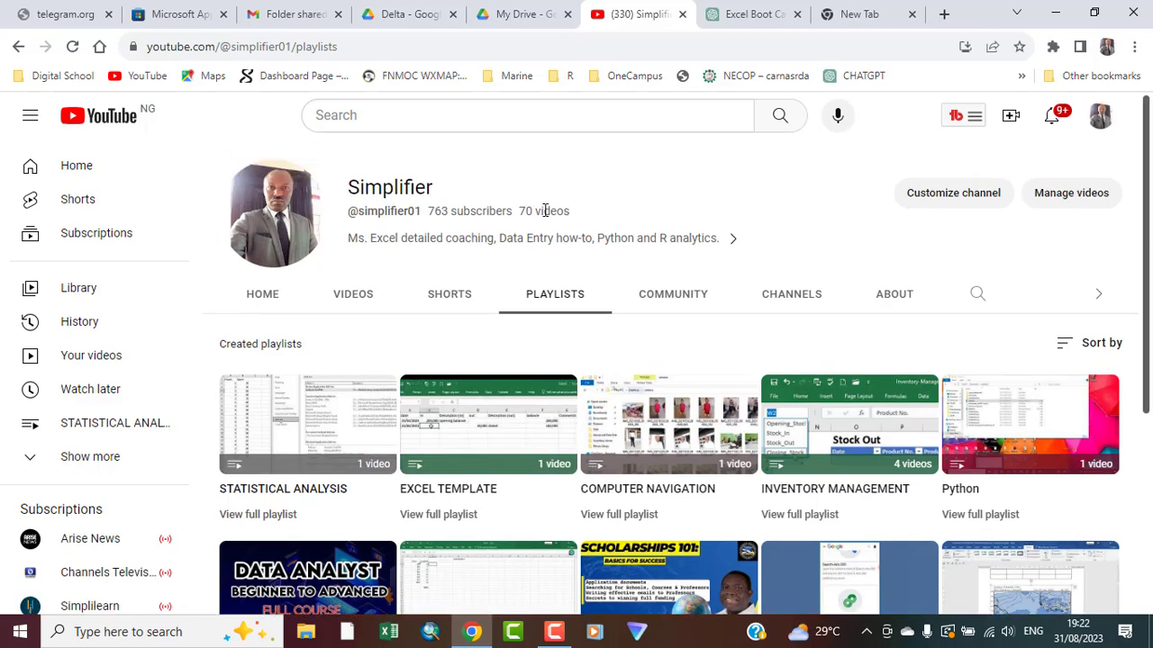